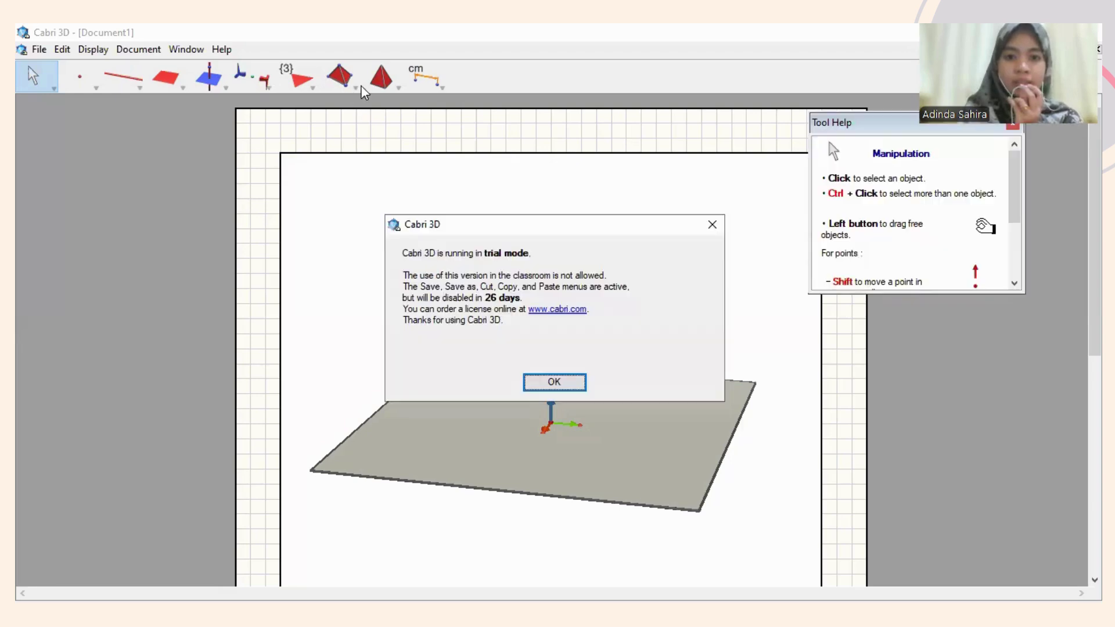
Dismiss the trial notice and choose the XYZ Box tool from the polyhedron tools.
{"action": "left_click", "coordinate": [552, 381]}
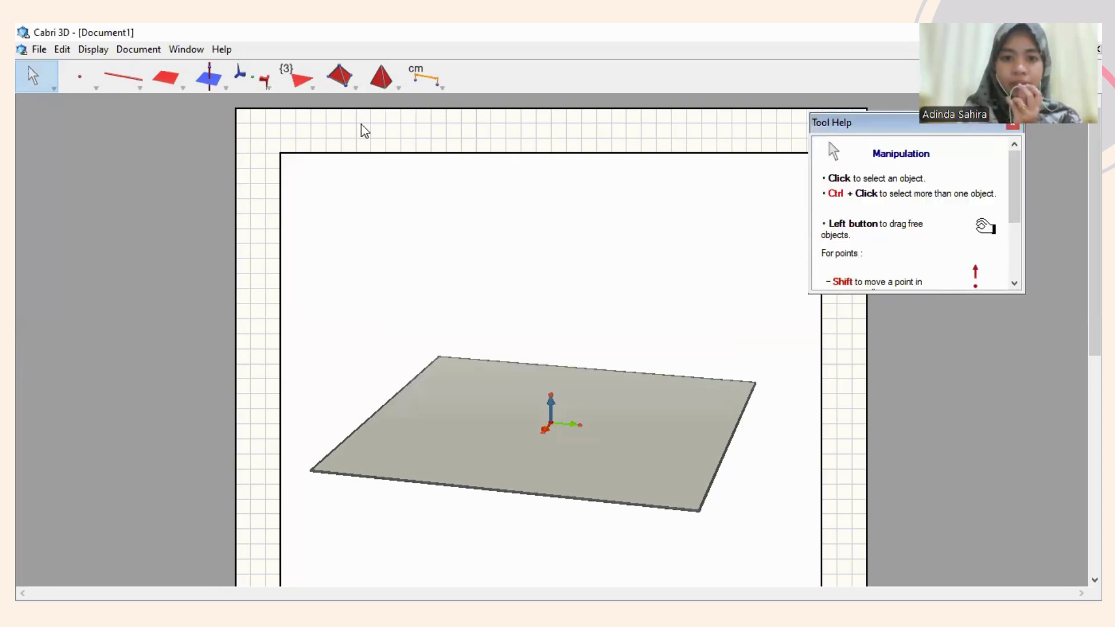
{"action": "left_click", "coordinate": [350, 82]}
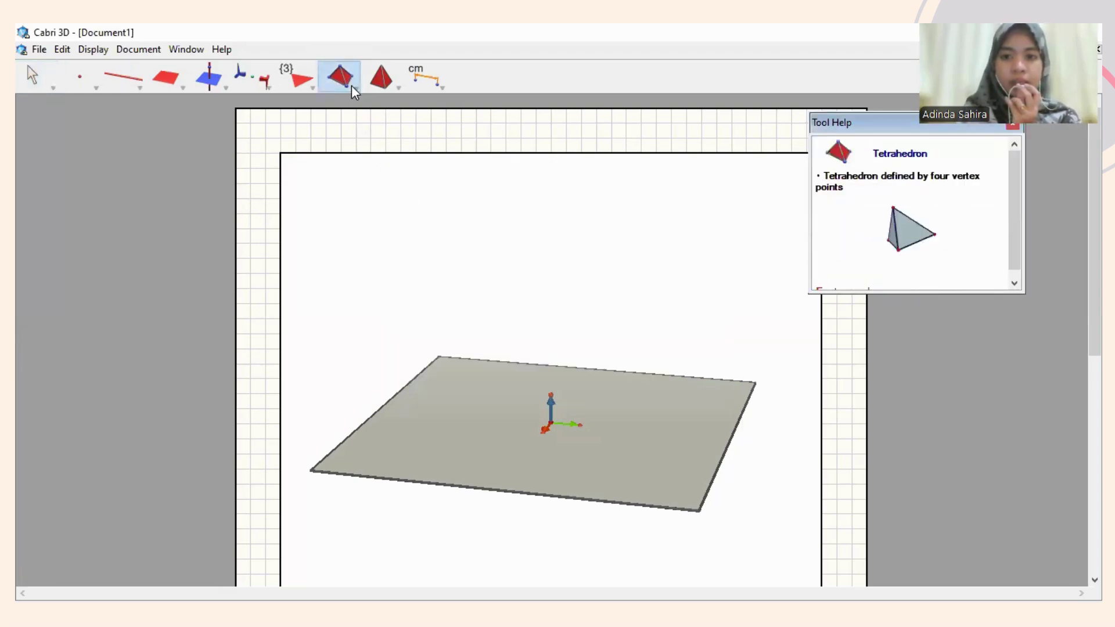
{"action": "left_click_drag", "start_coordinate": [351, 86], "coordinate": [363, 124]}
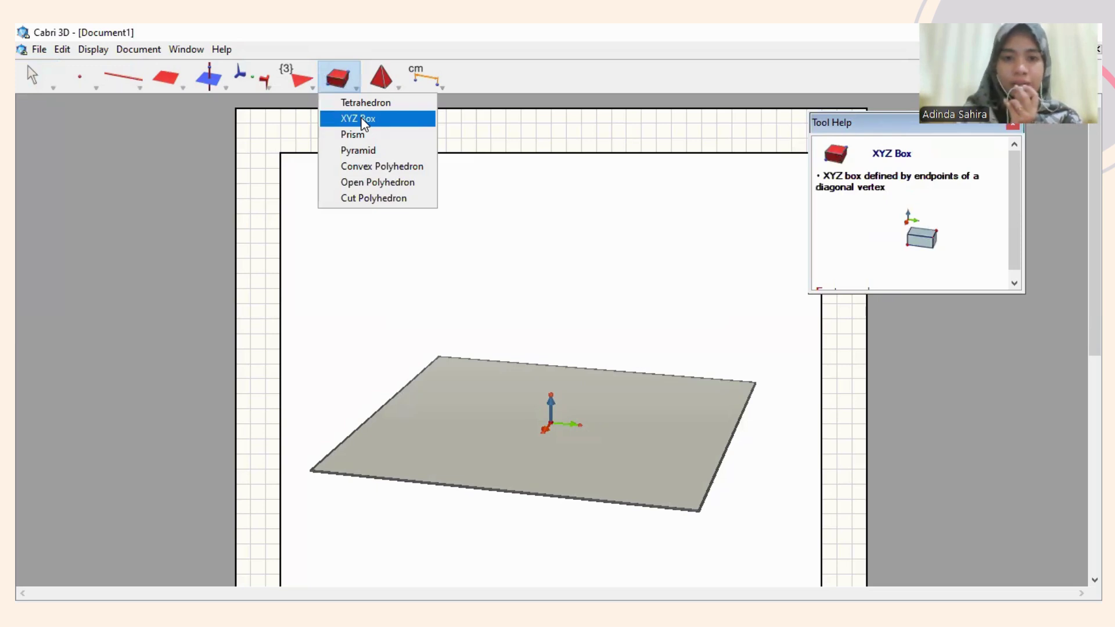
{"action": "left_click", "coordinate": [364, 120]}
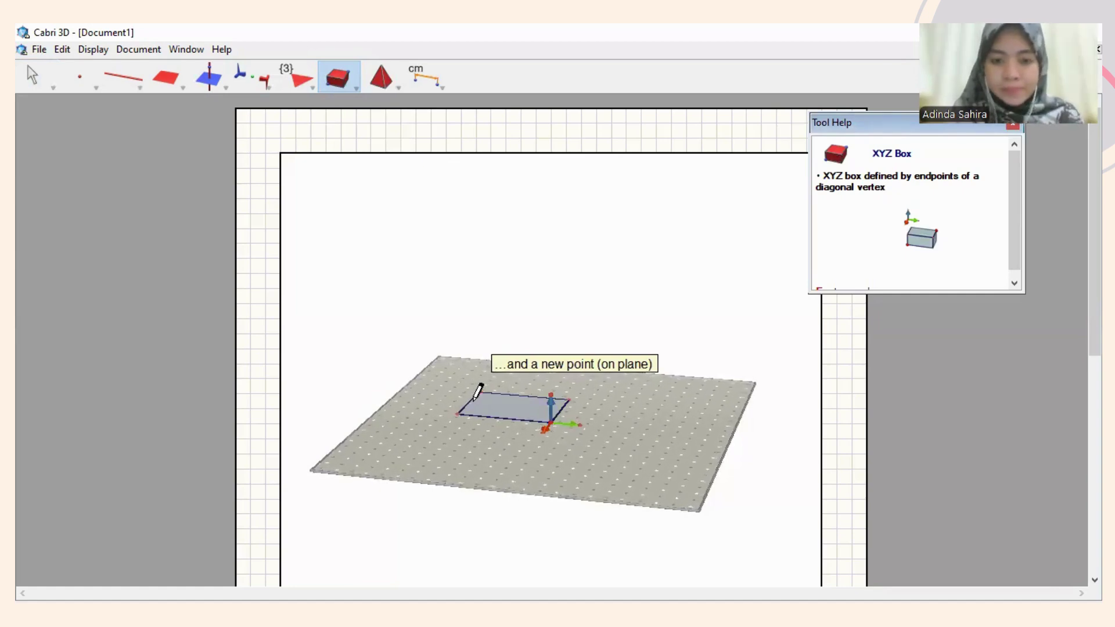
Lift the opposite corner off the base plane with Shift and fix the XYZ box's height.
{"action": "key", "text": "shift"}
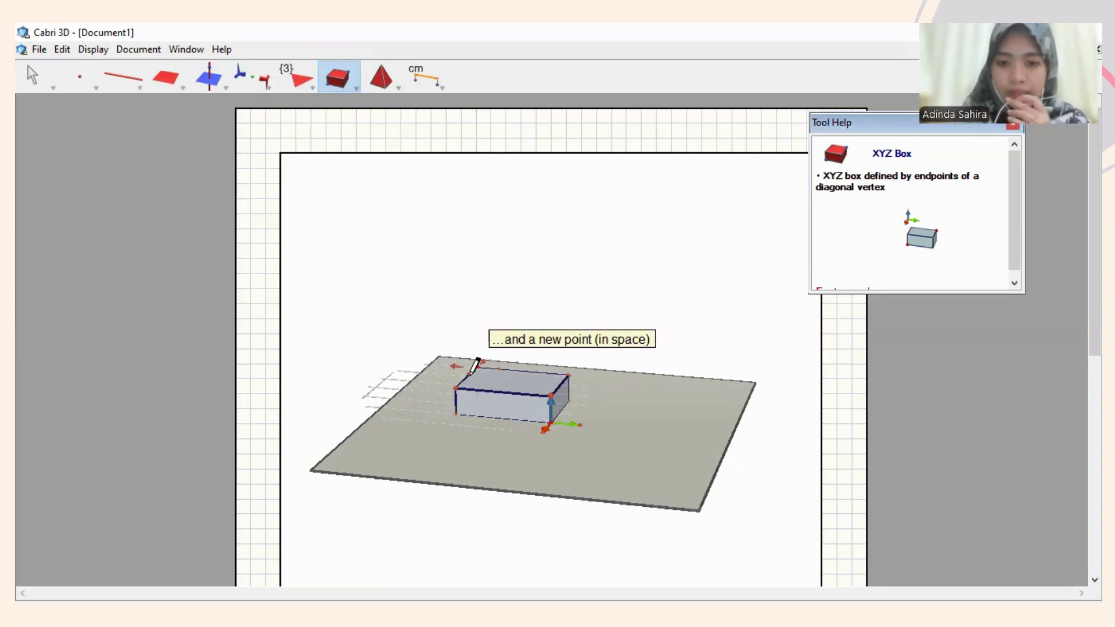
{"action": "left_click", "coordinate": [472, 370]}
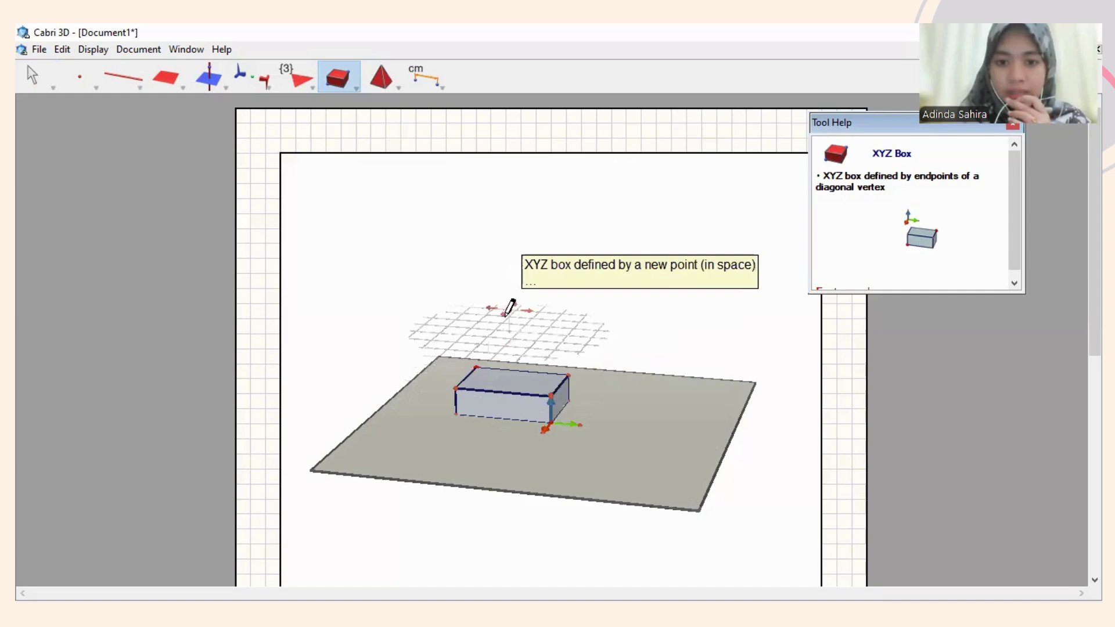
{"action": "key", "text": "shift"}
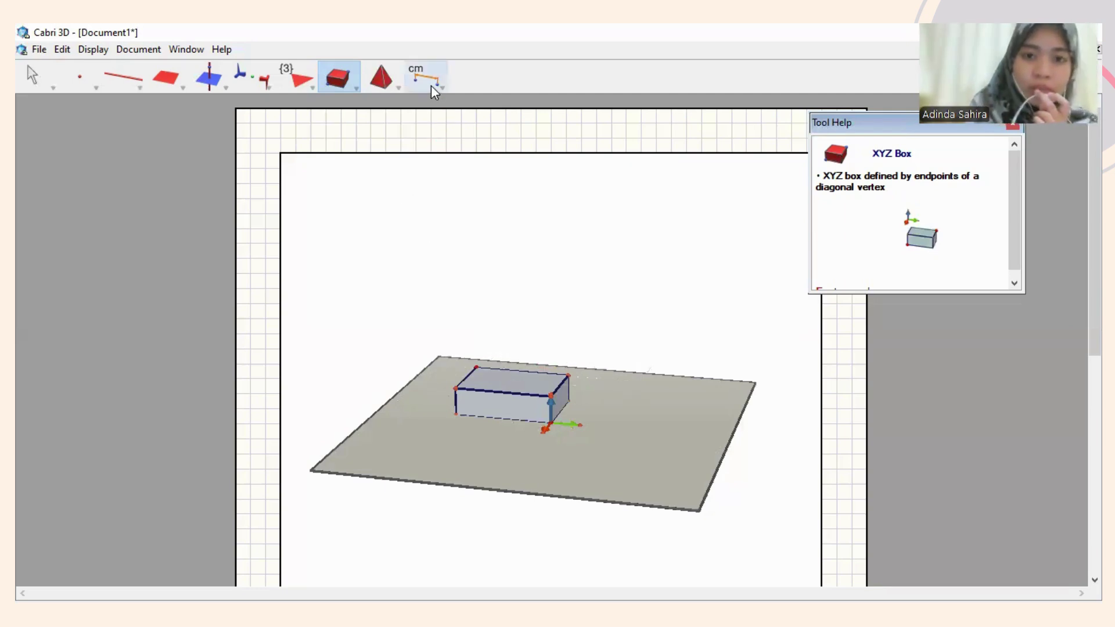
Measure the XYZ box's volume and place its 7.1 cm³ label on the box.
{"action": "left_click", "coordinate": [431, 86]}
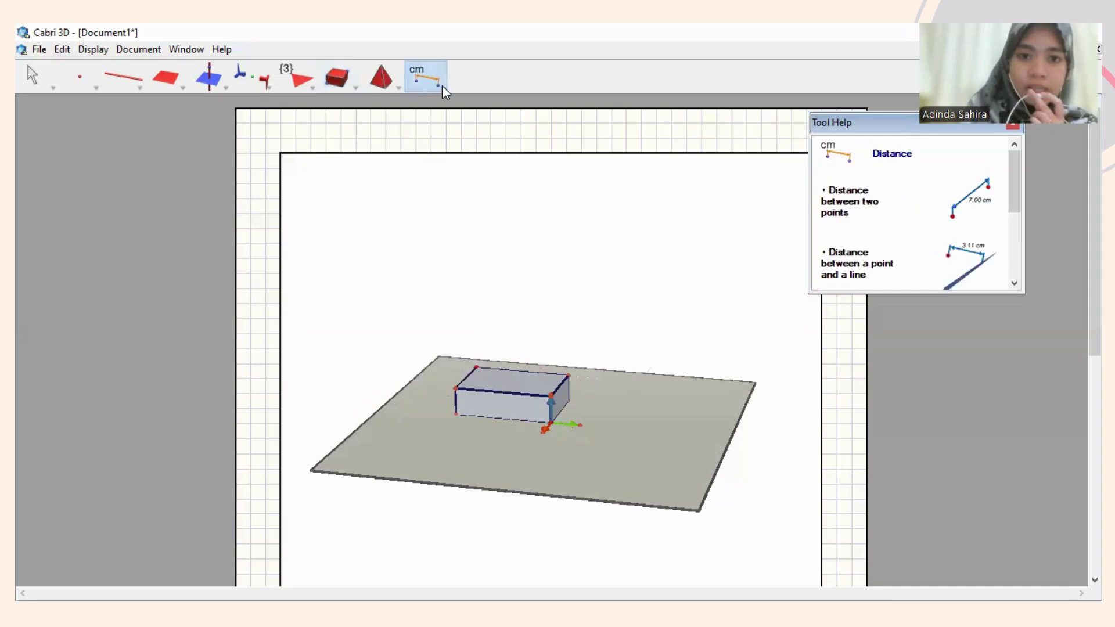
{"action": "left_click", "coordinate": [433, 85]}
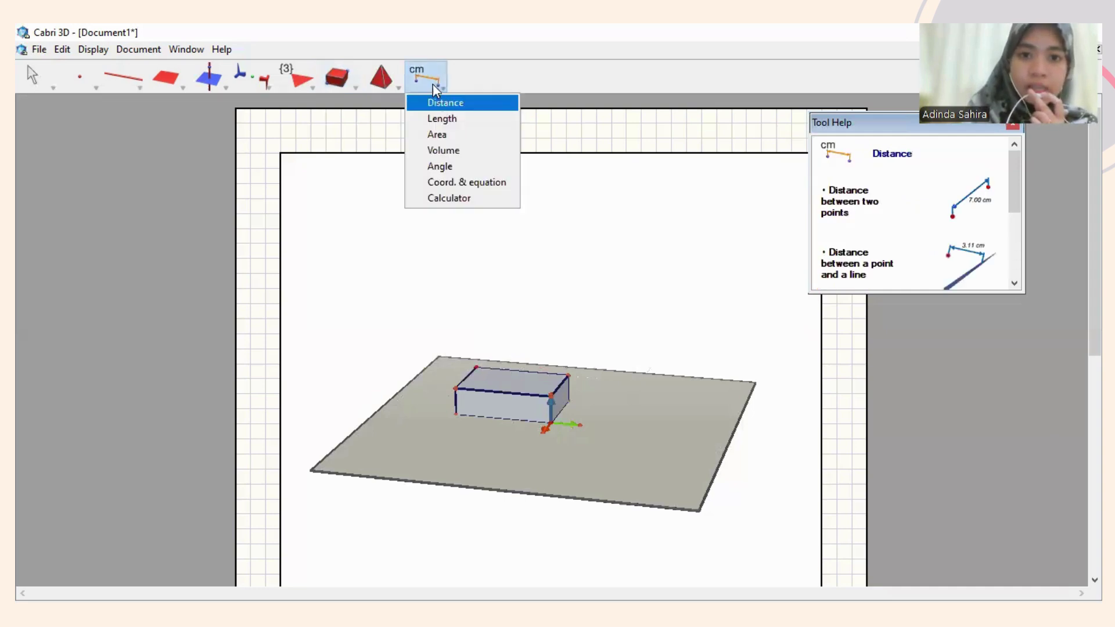
{"action": "left_click", "coordinate": [444, 150]}
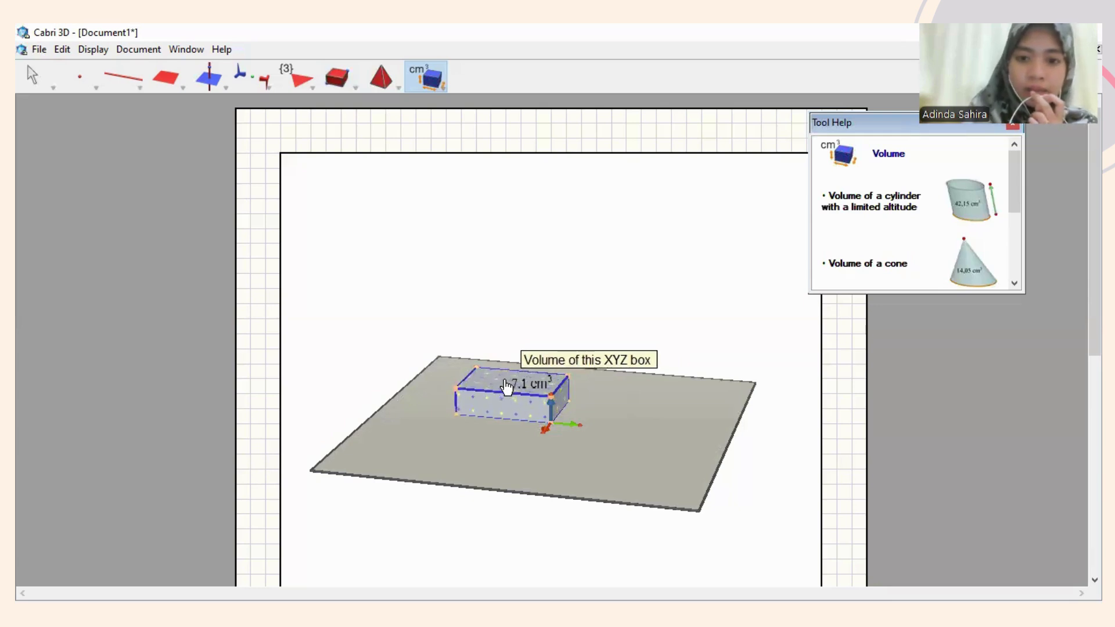
{"action": "left_click", "coordinate": [505, 385]}
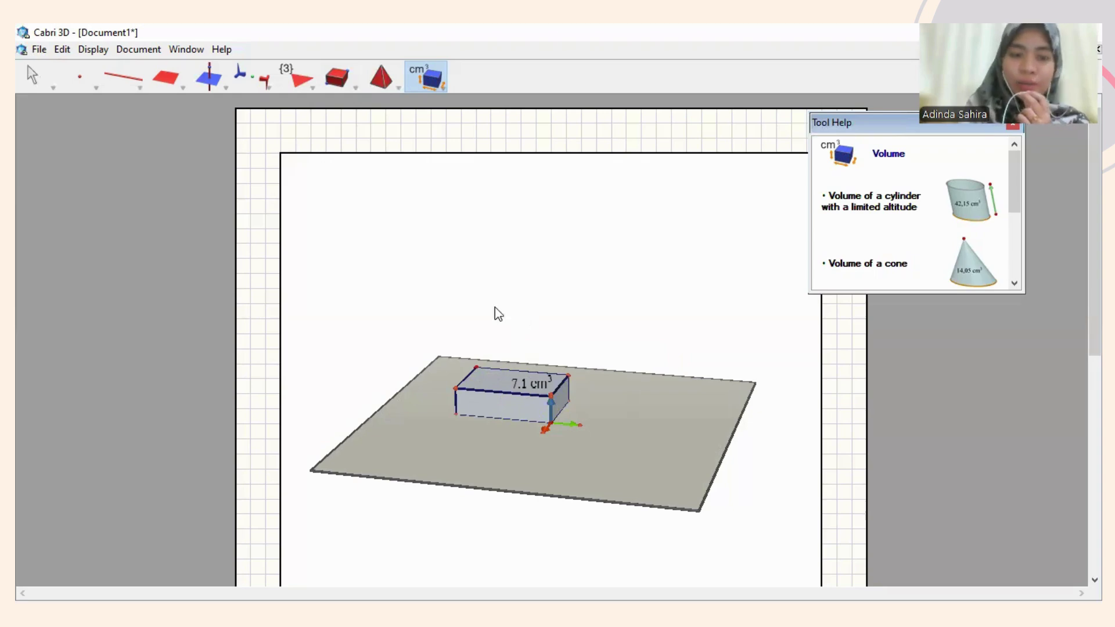
Add a new text area and resize it to sit below the plane without covering the box.
{"action": "left_click", "coordinate": [40, 51]}
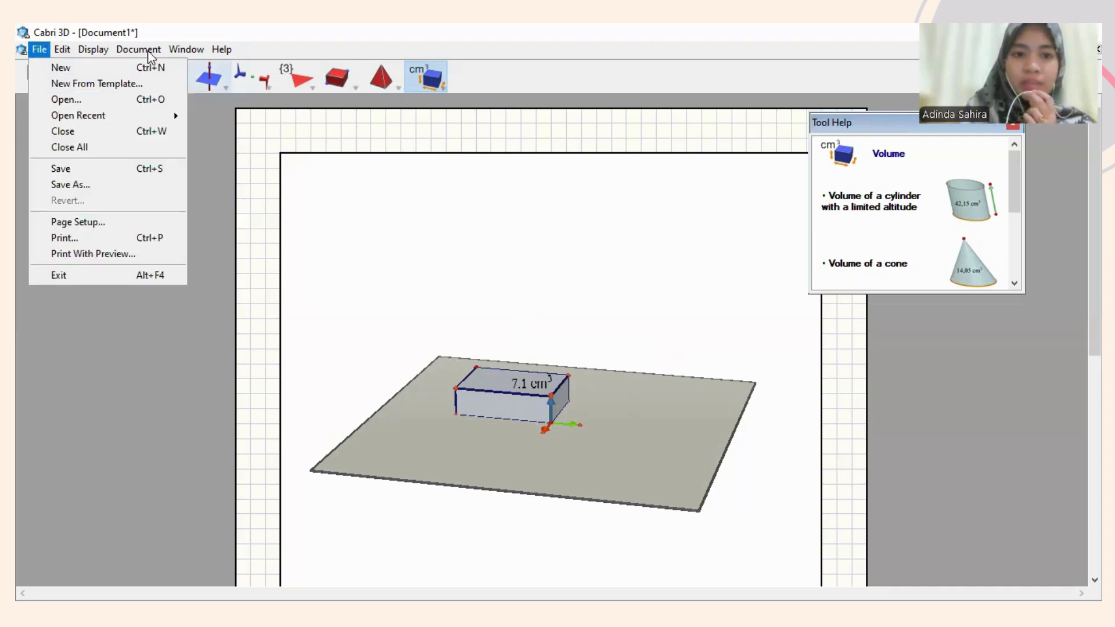
{"action": "mouse_move", "coordinate": [150, 53]}
{"action": "left_click", "coordinate": [158, 82]}
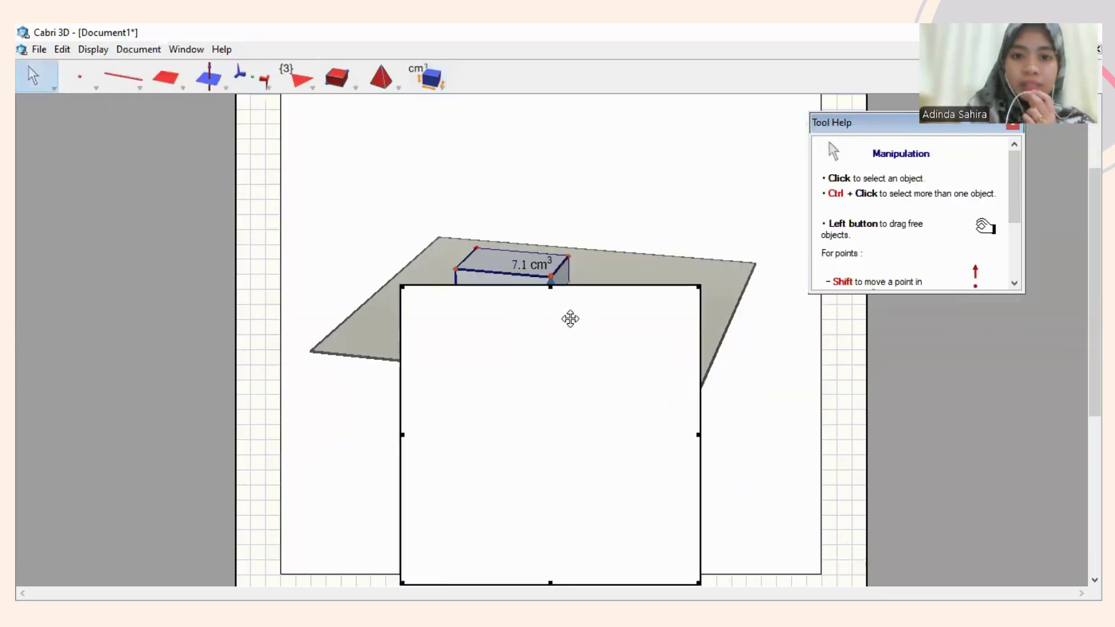
{"action": "left_click_drag", "start_coordinate": [551, 284], "coordinate": [556, 440]}
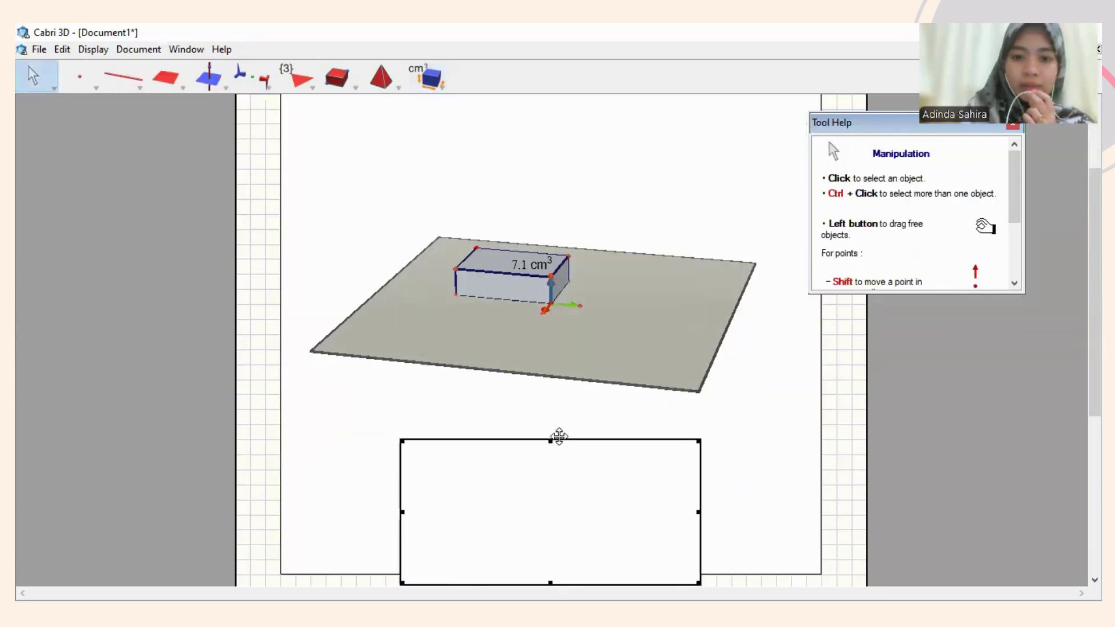
{"action": "left_click_drag", "start_coordinate": [550, 583], "coordinate": [552, 512]}
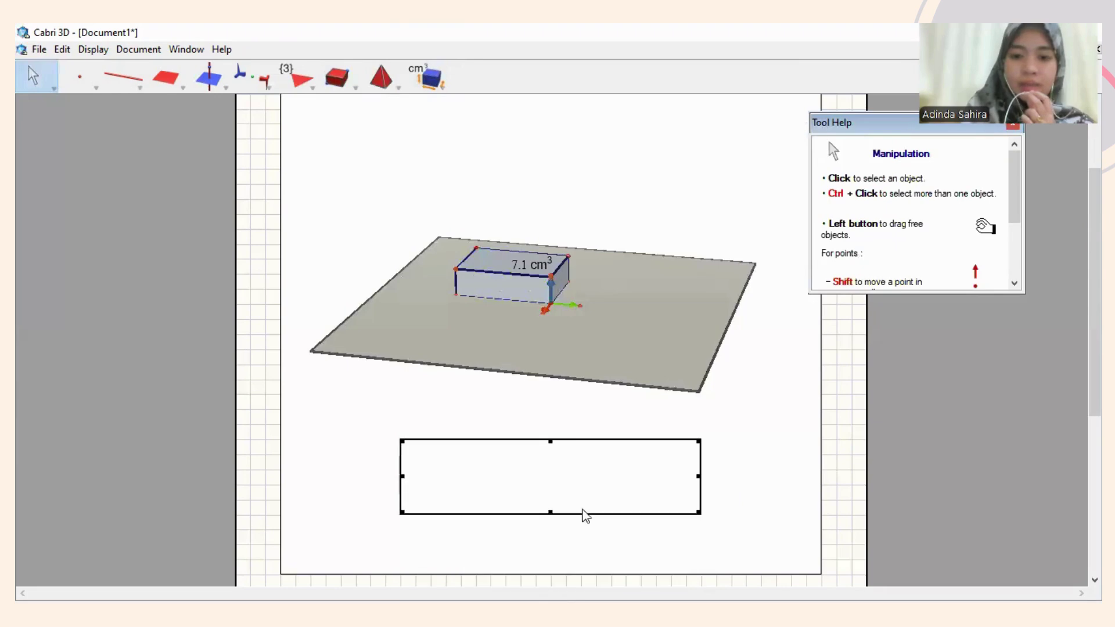
{"action": "left_click_drag", "start_coordinate": [702, 480], "coordinate": [595, 482]}
Enter the student's name, NPM student number and 'Mata UTS : Geoumetri Euclid' in the text area.
{"action": "left_click", "coordinate": [449, 472]}
{"action": "type", "text": "n"}
{"action": "key", "text": "BackSpace"}
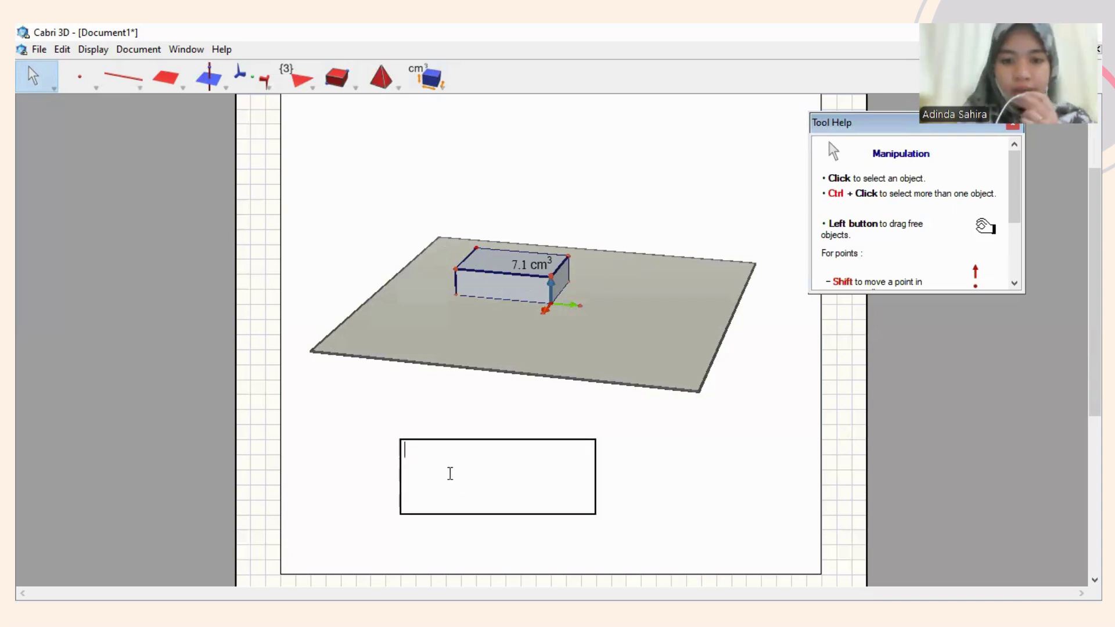
{"action": "type", "text": "Nama "}
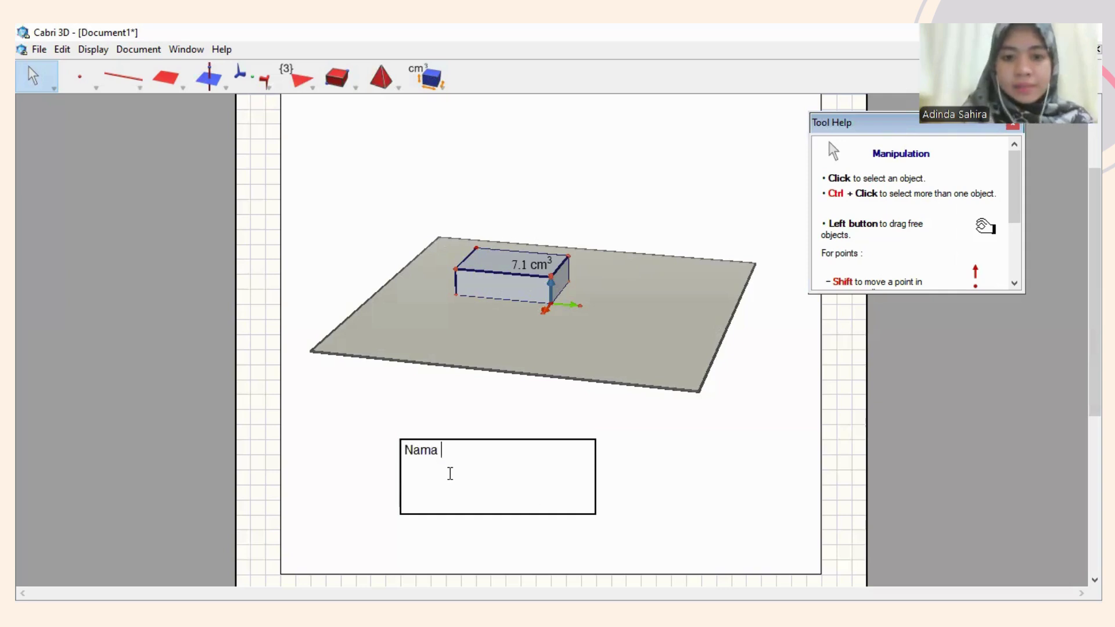
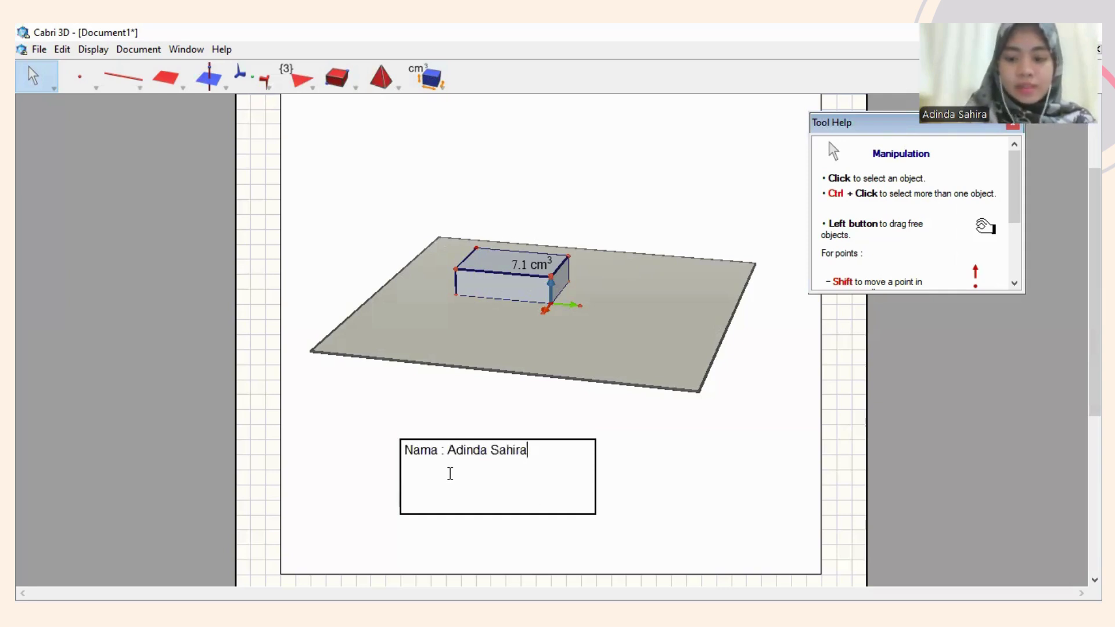
{"action": "key", "text": "Return"}
{"action": "type", "text": "NPM : "}
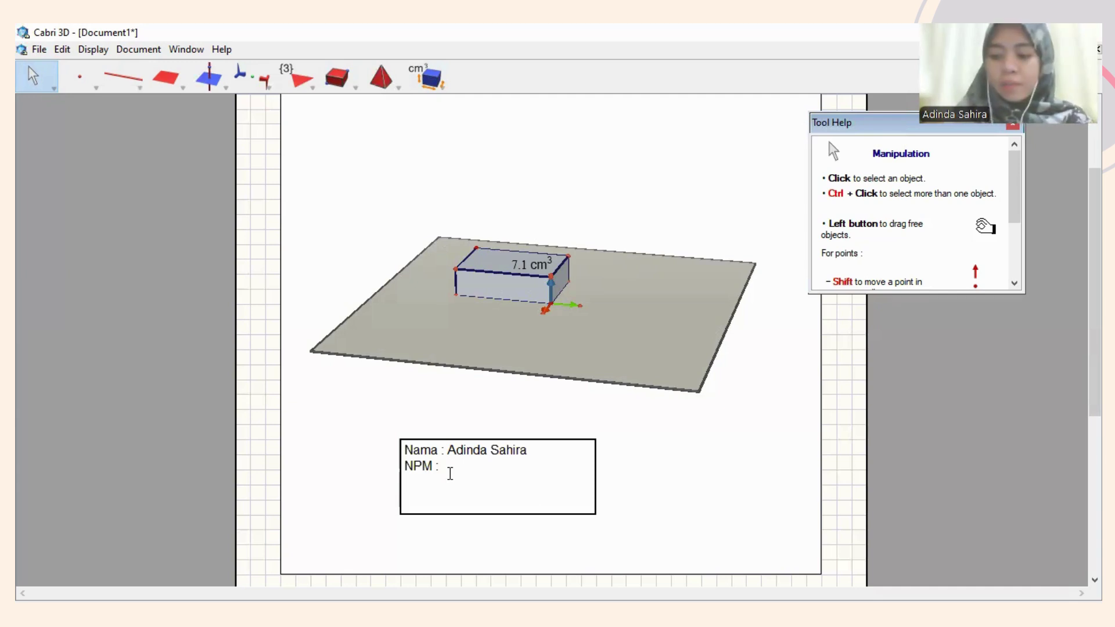
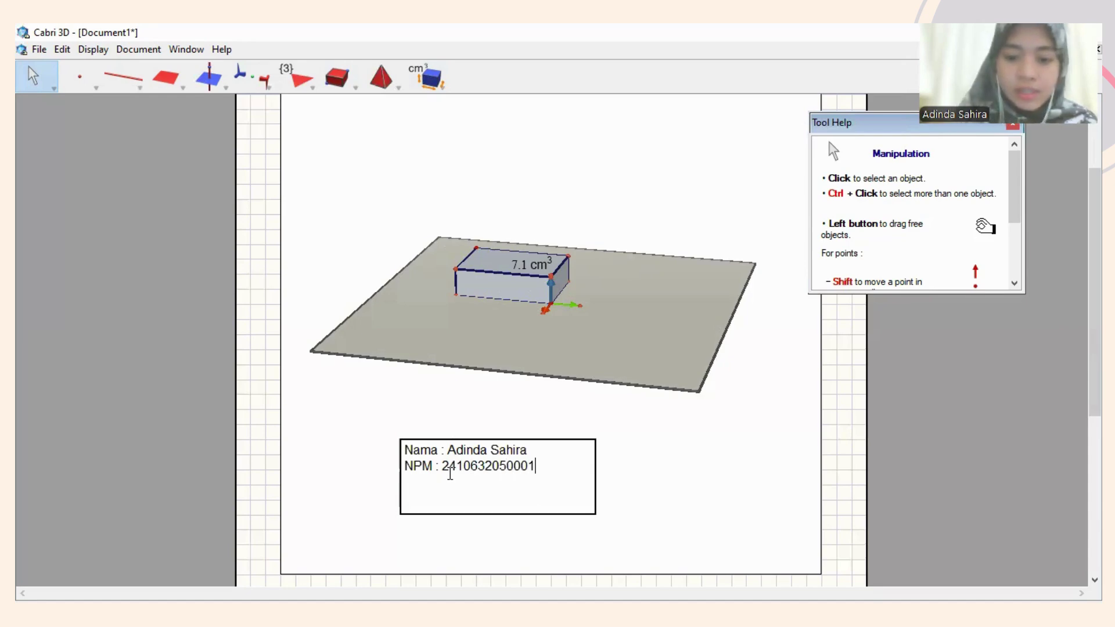
{"action": "type", "text": "Mata Uj"}
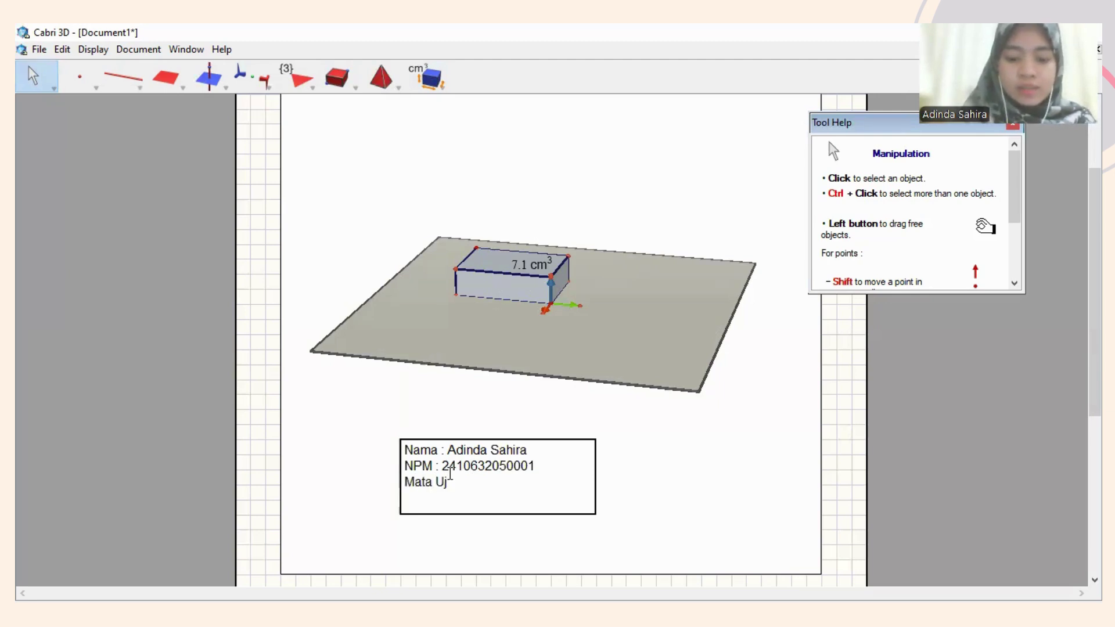
{"action": "key", "text": "BackSpace"}
{"action": "type", "text": "TS : g"}
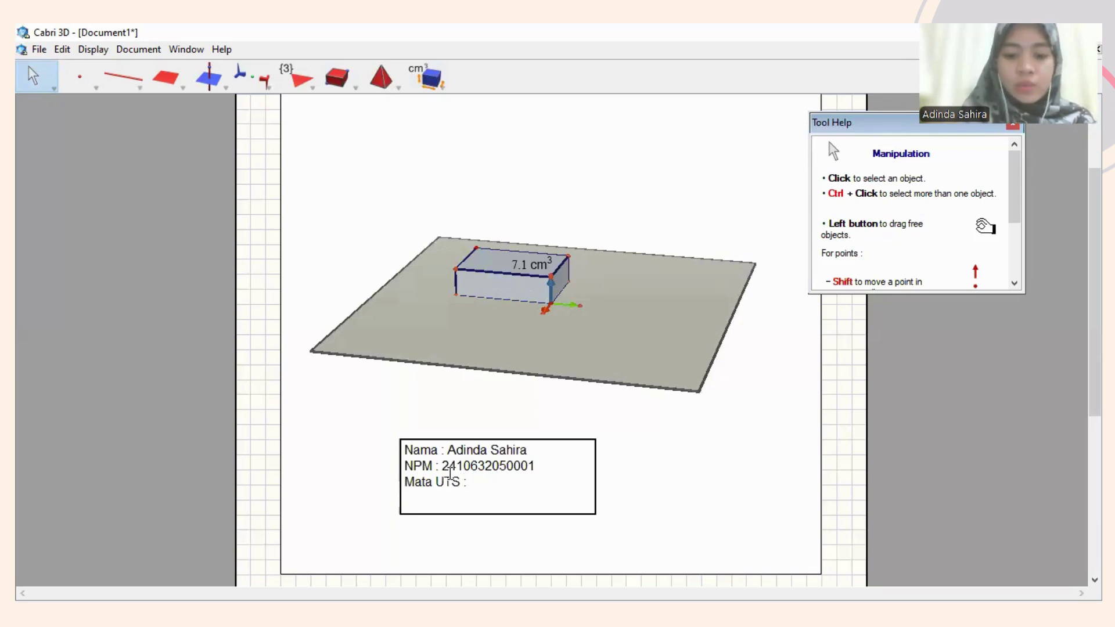
{"action": "key", "text": "BackSpace"}
{"action": "type", "text": "Geo"}
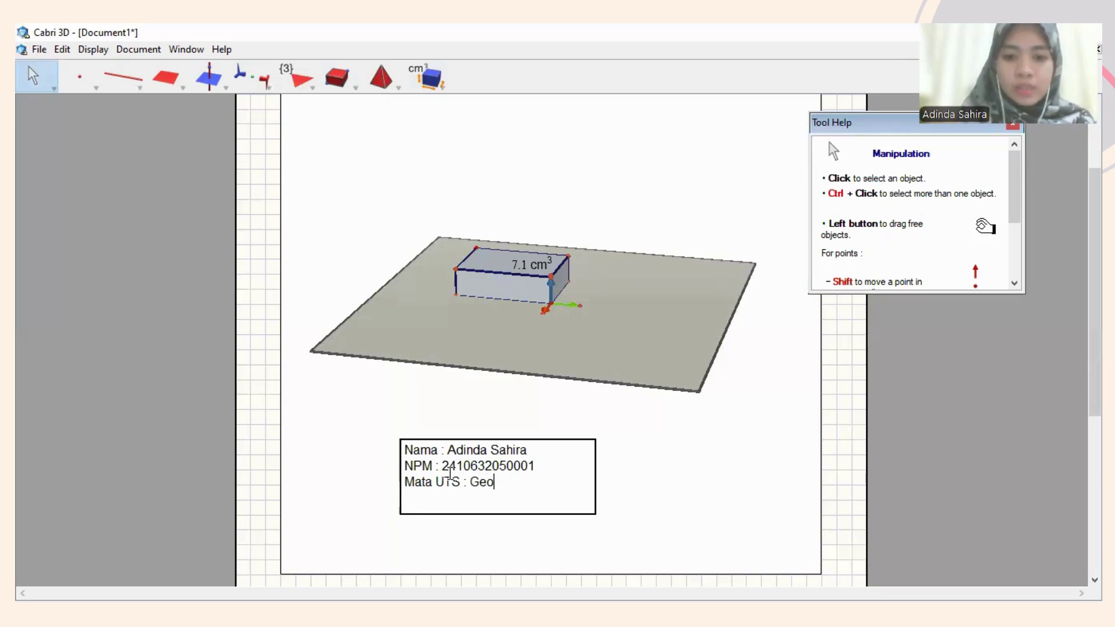
{"action": "type", "text": "umetri "}
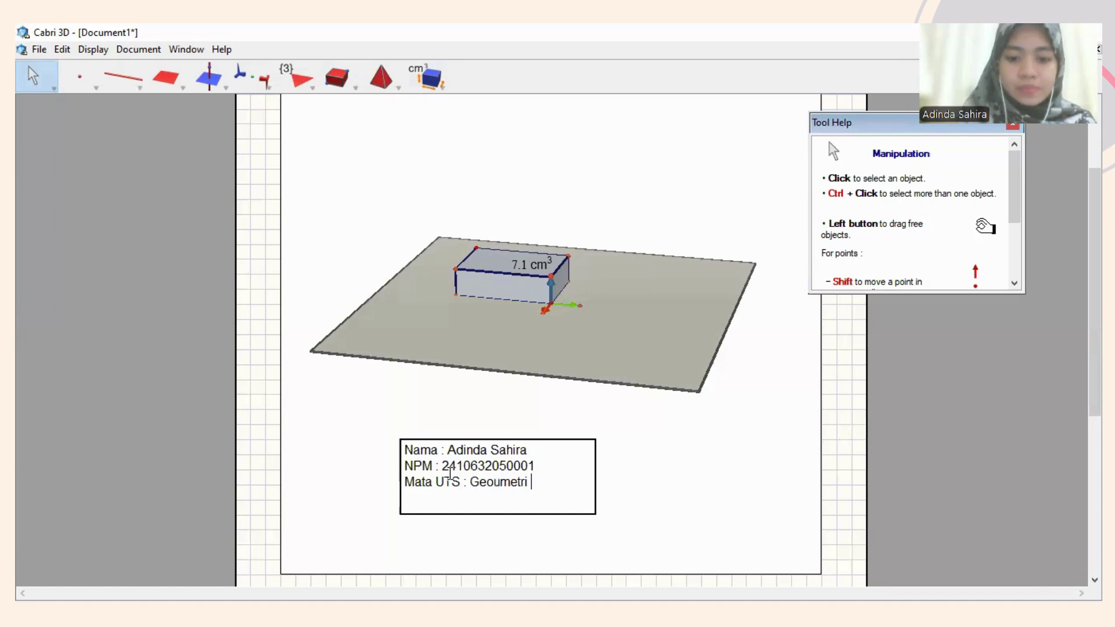
{"action": "type", "text": "Euclid"}
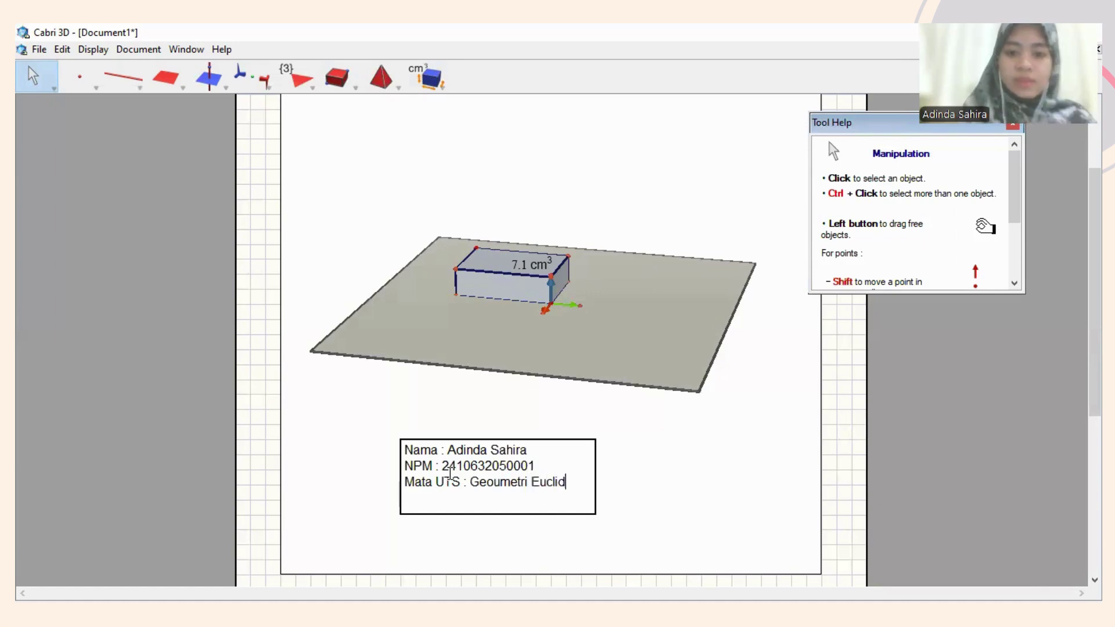
{"action": "left_click", "coordinate": [420, 176]}
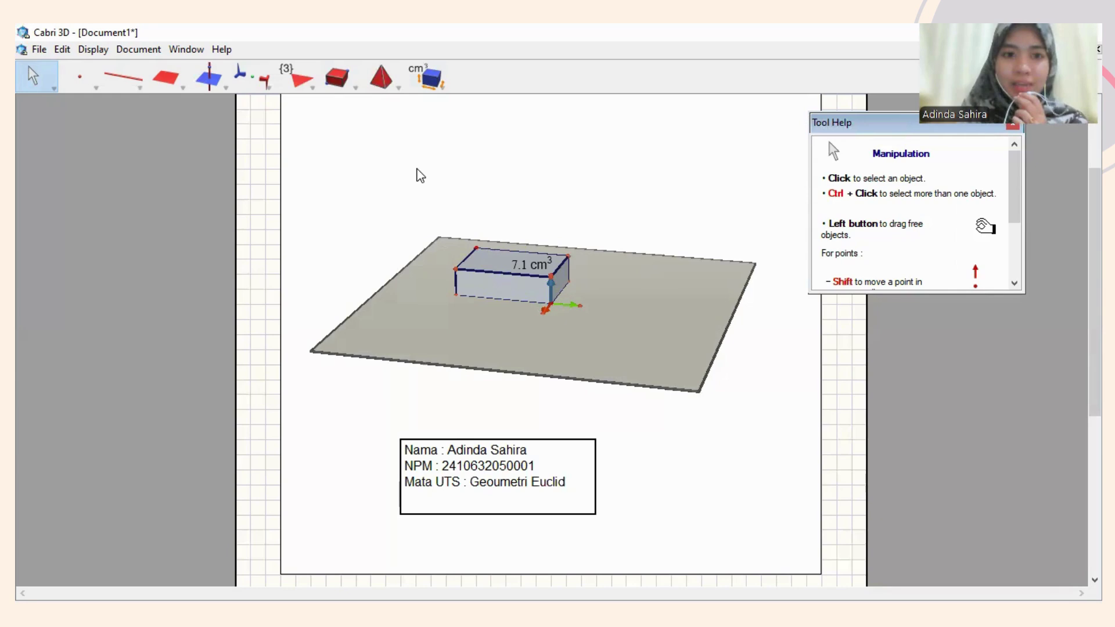
Save As a .cg3 file named 'uts cabrid 3d balok-' followed by the student's name.
{"action": "left_click", "coordinate": [39, 50]}
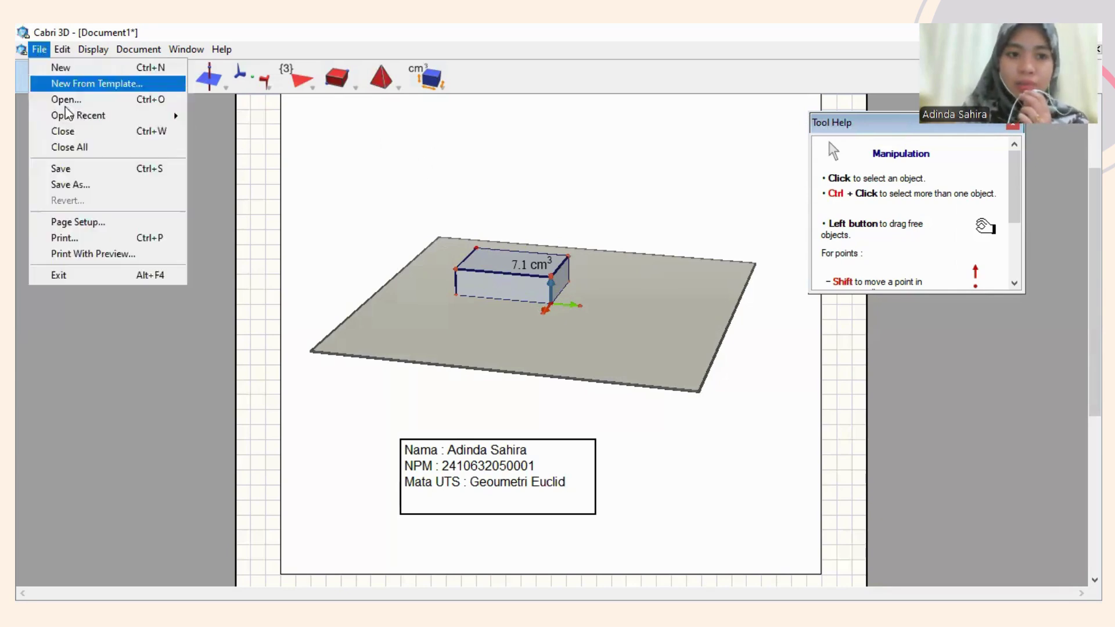
{"action": "left_click", "coordinate": [87, 185]}
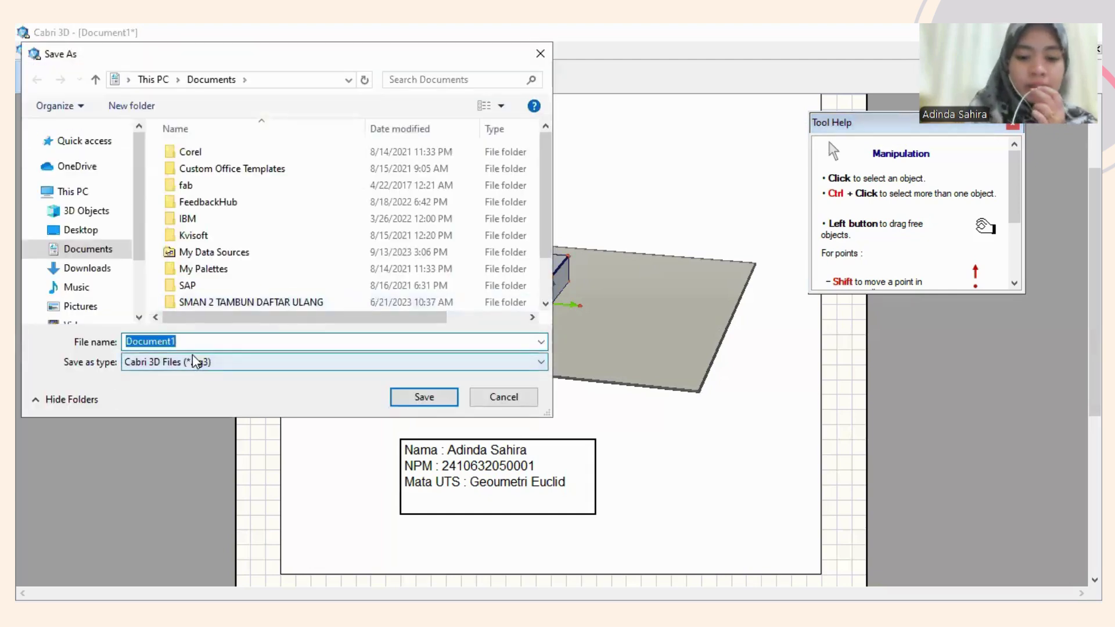
{"action": "type", "text": "uts ca"}
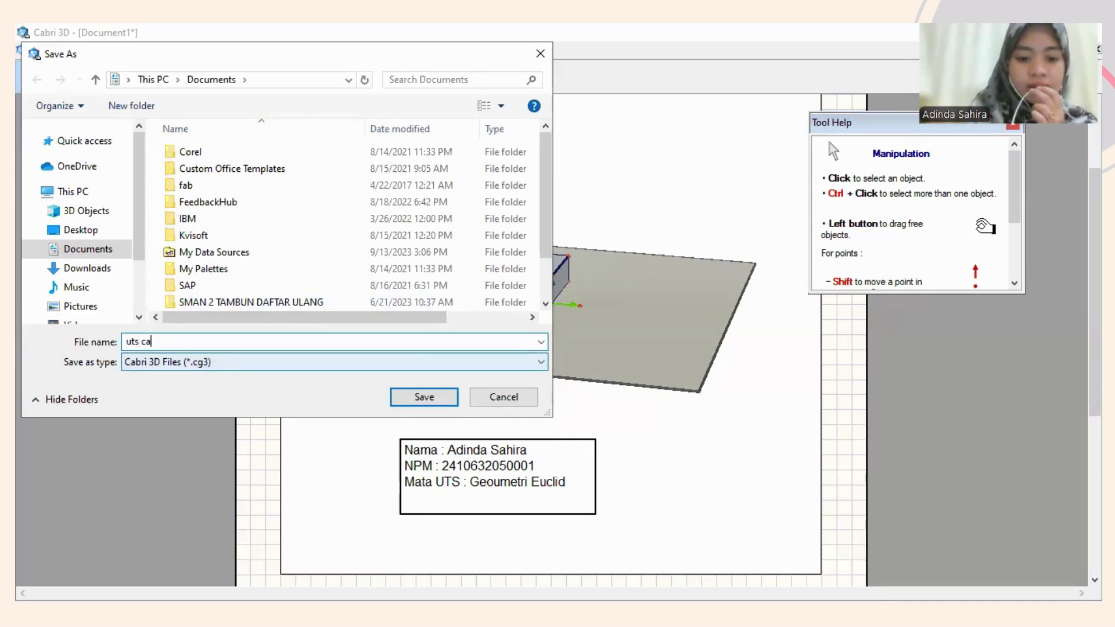
{"action": "type", "text": "brid 3d"}
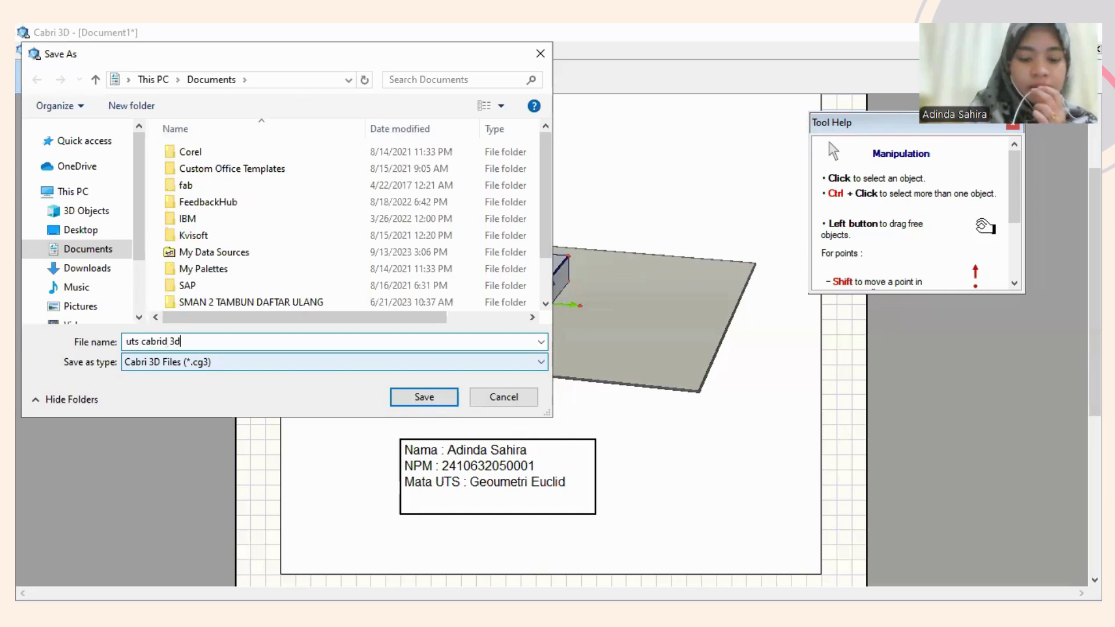
{"action": "type", "text": " ba"}
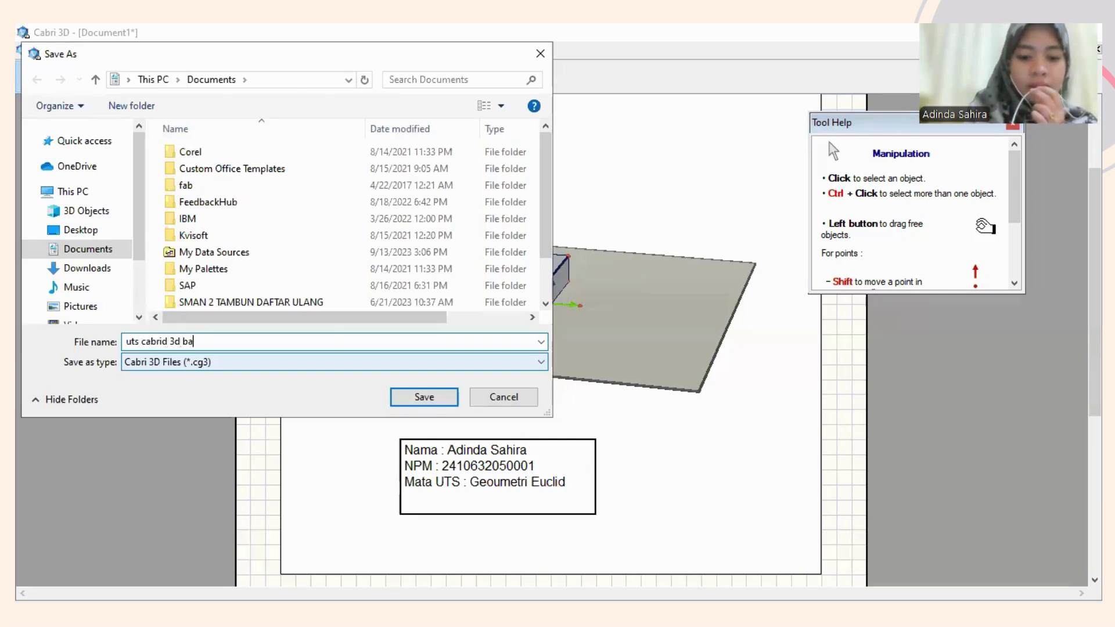
{"action": "type", "text": "lok-Adinda"}
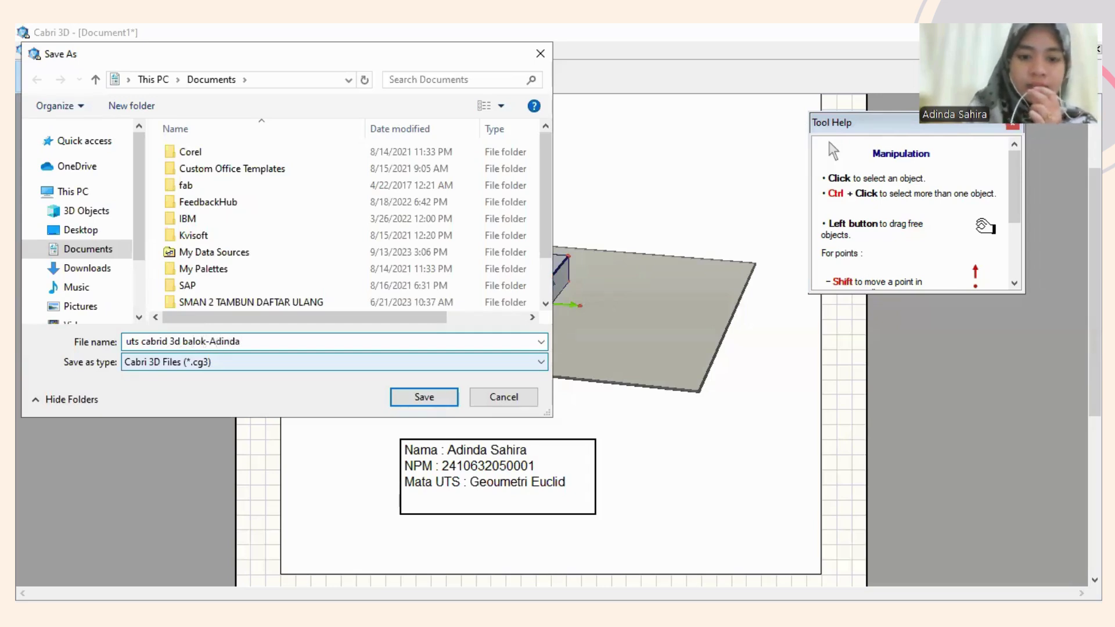
{"action": "key", "text": "Return"}
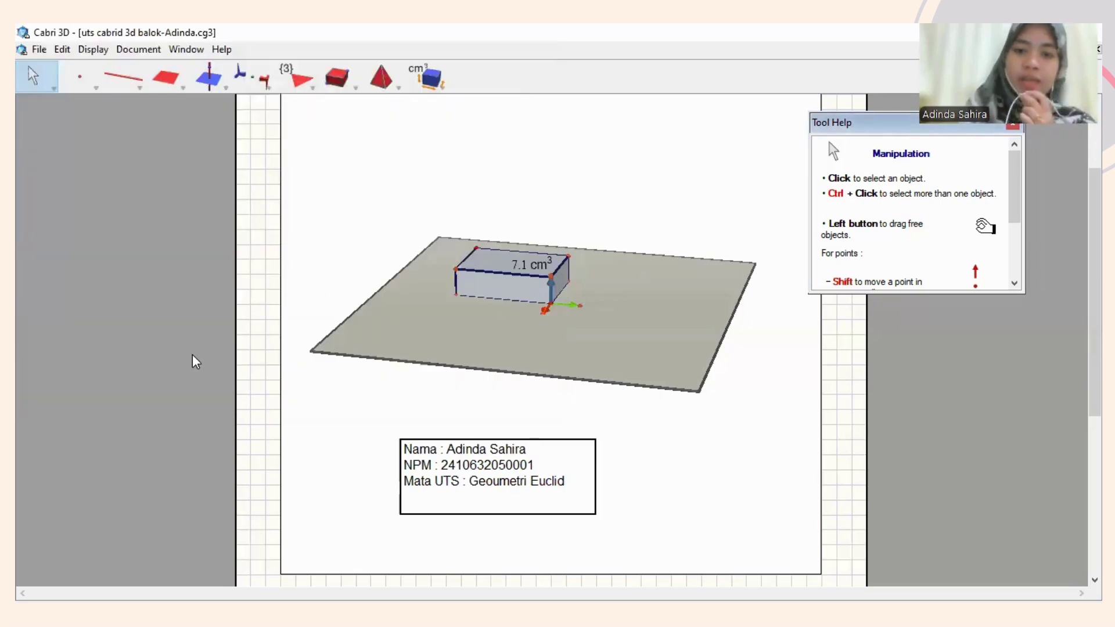
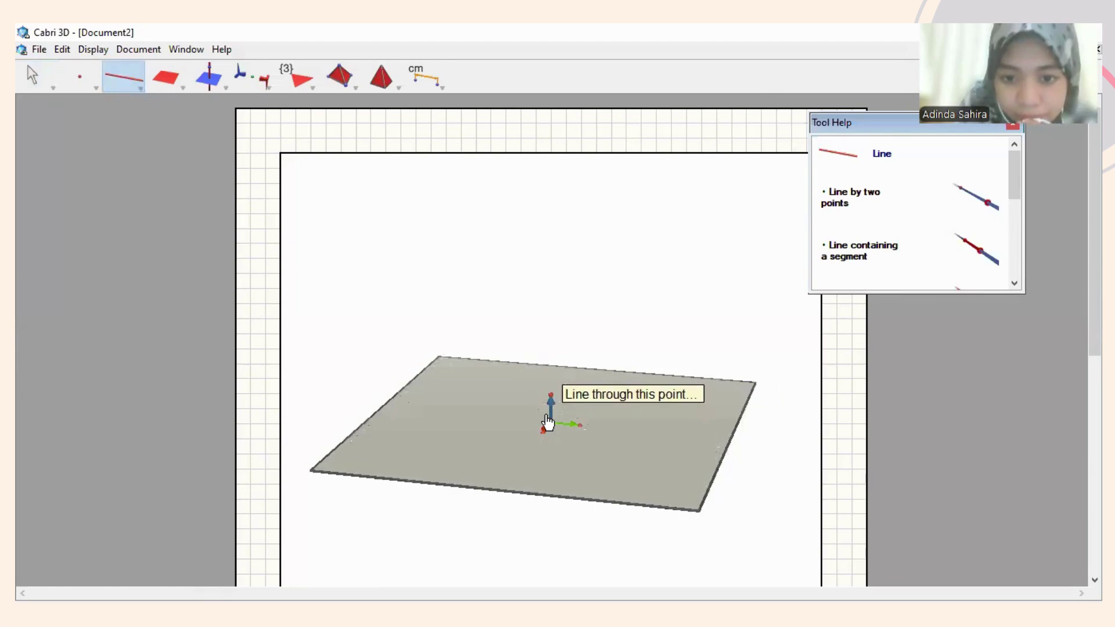
Draw a vertical line through the base plane's origin and a point directly above it.
{"action": "left_click", "coordinate": [547, 419]}
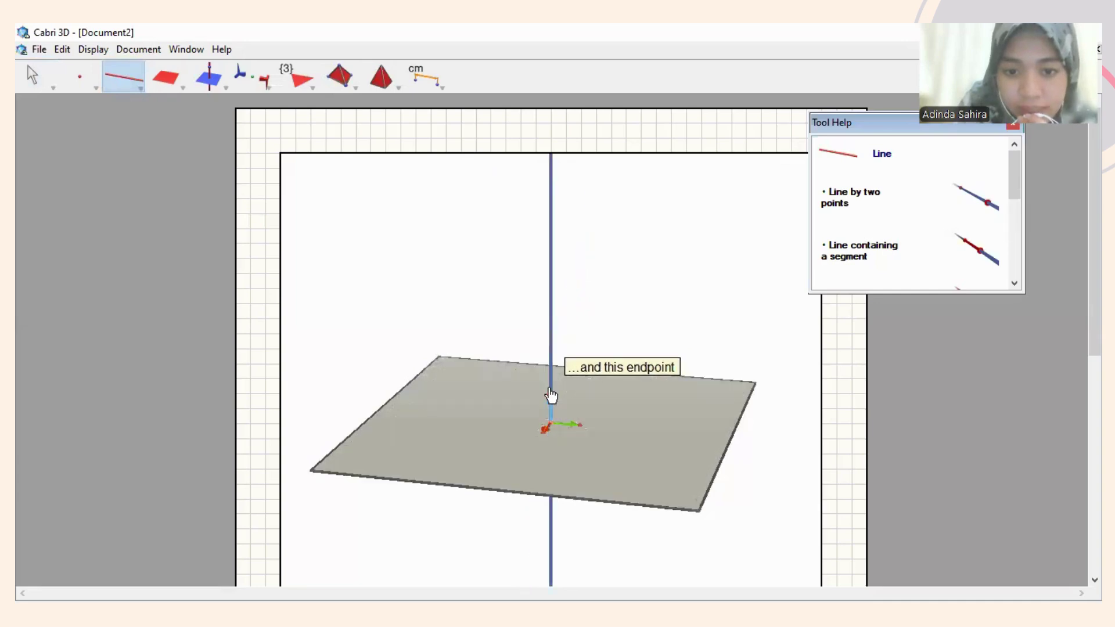
{"action": "left_click", "coordinate": [550, 395]}
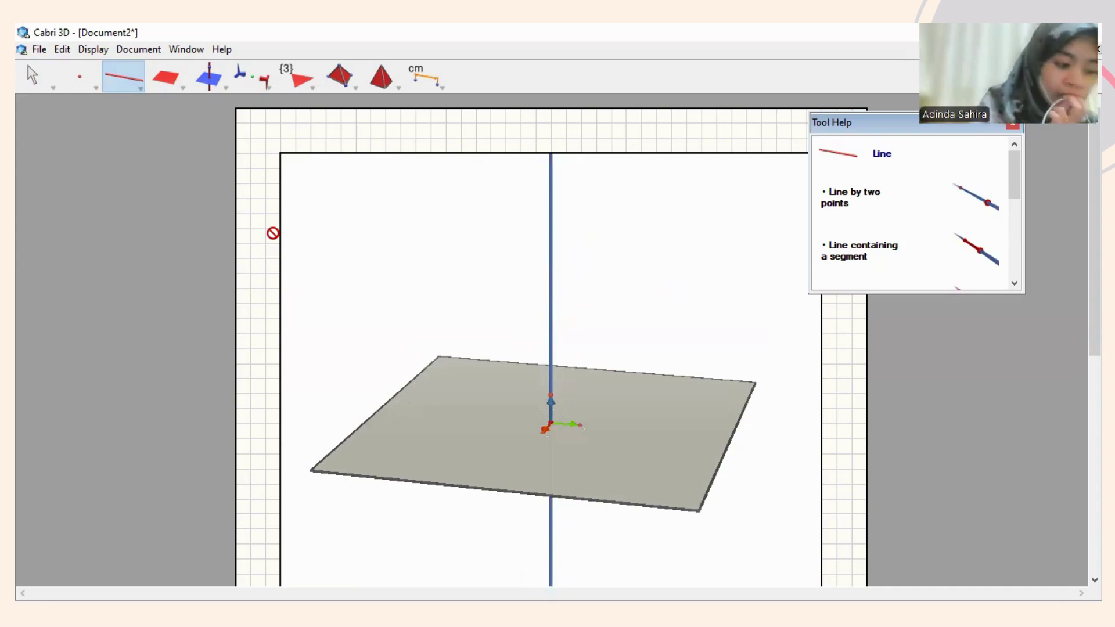
{"action": "left_click", "coordinate": [135, 88]}
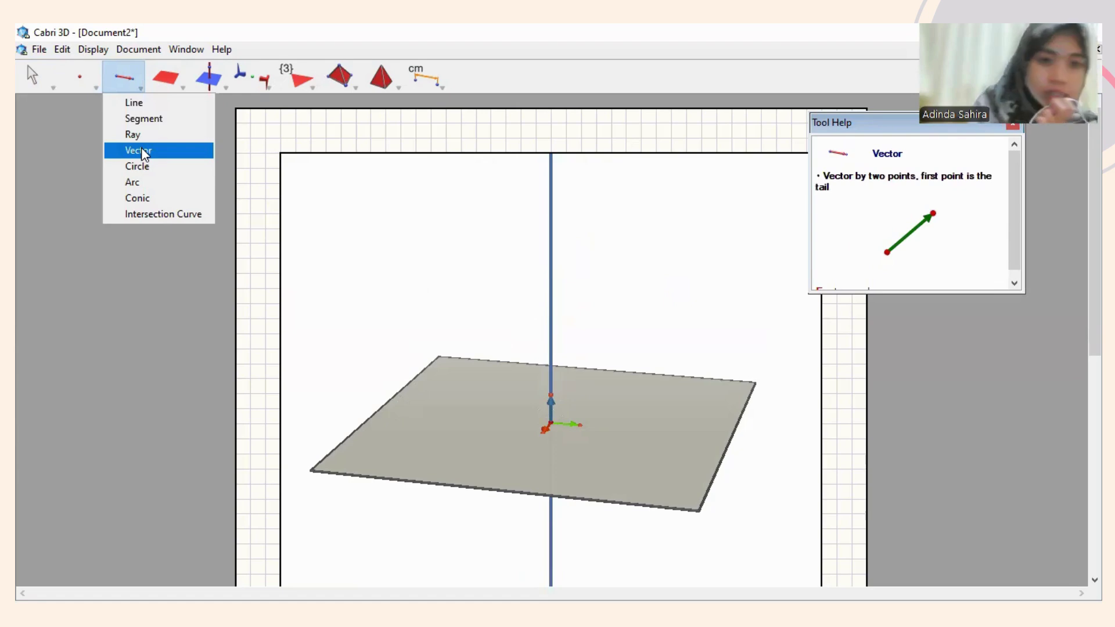
Draw a vector from the origin up to a point on the vertical line.
{"action": "left_click", "coordinate": [144, 152]}
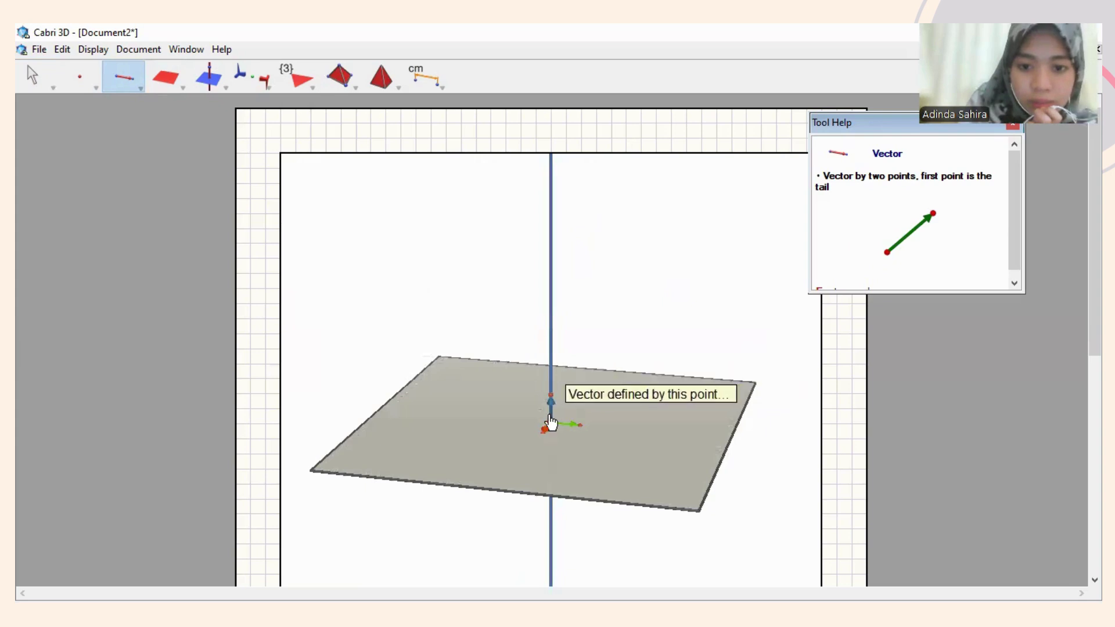
{"action": "left_click", "coordinate": [550, 419]}
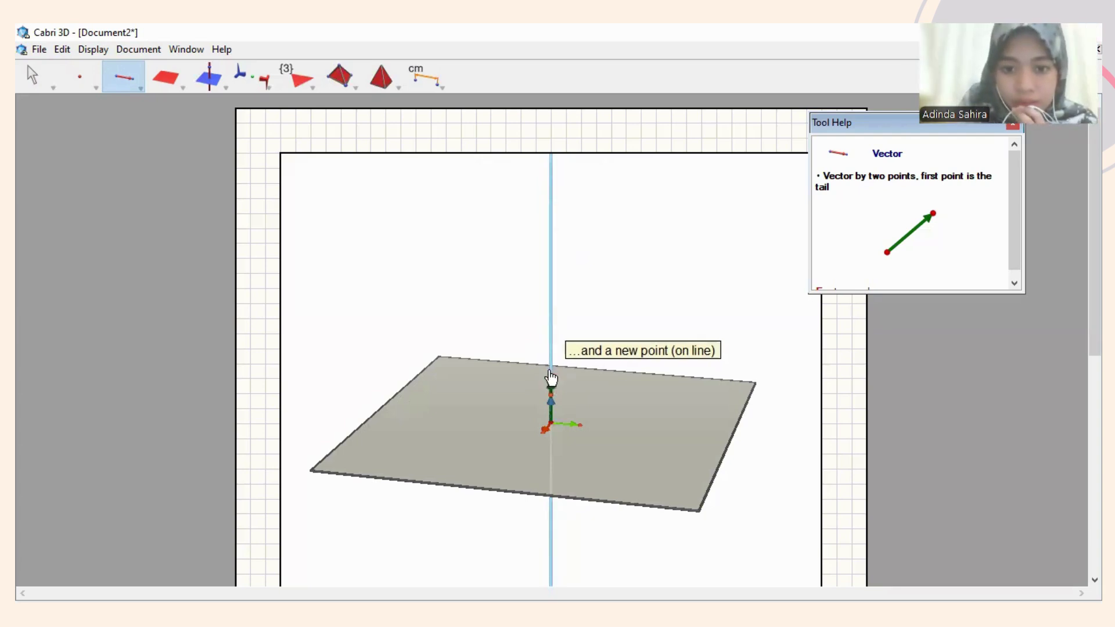
{"action": "left_click", "coordinate": [551, 380]}
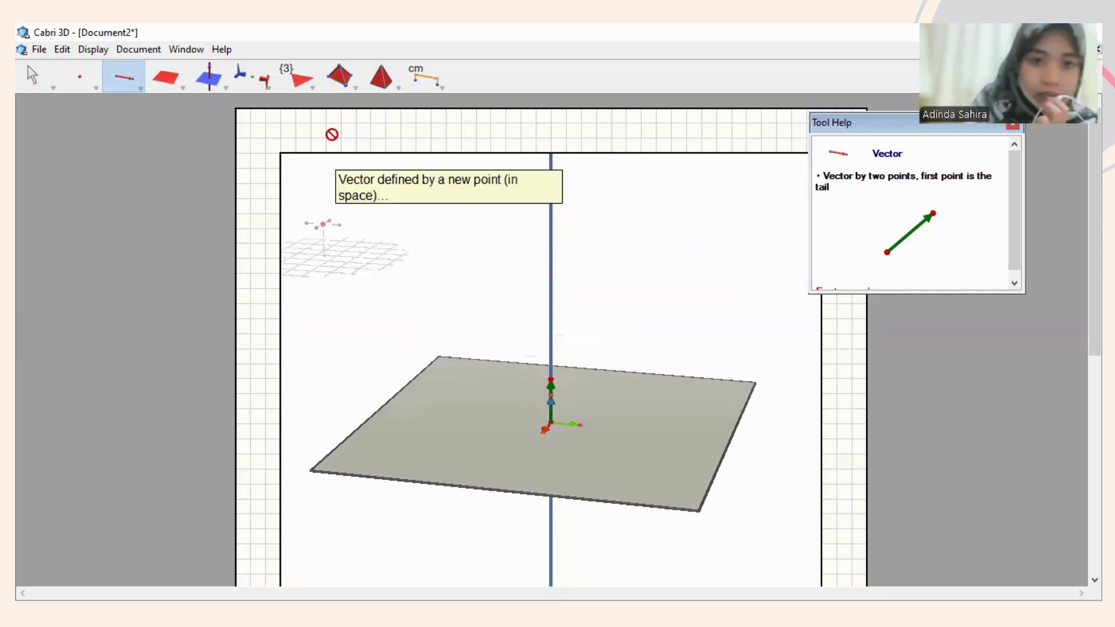
Select the Cylinder tool and pick the vertical vector as its axis.
{"action": "left_click", "coordinate": [313, 85]}
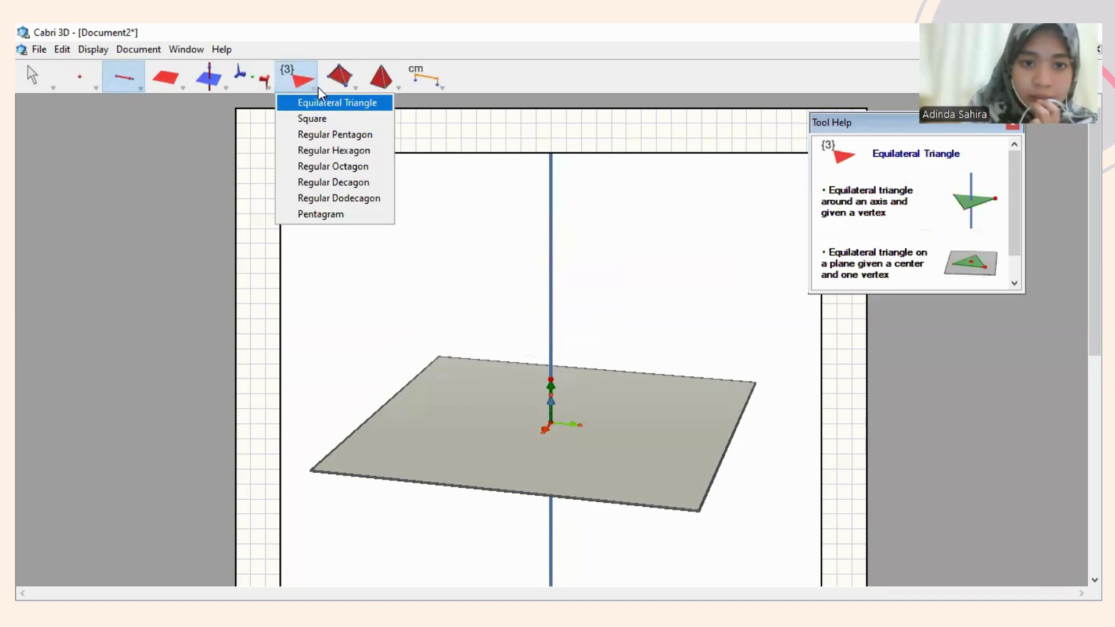
{"action": "left_click", "coordinate": [166, 87]}
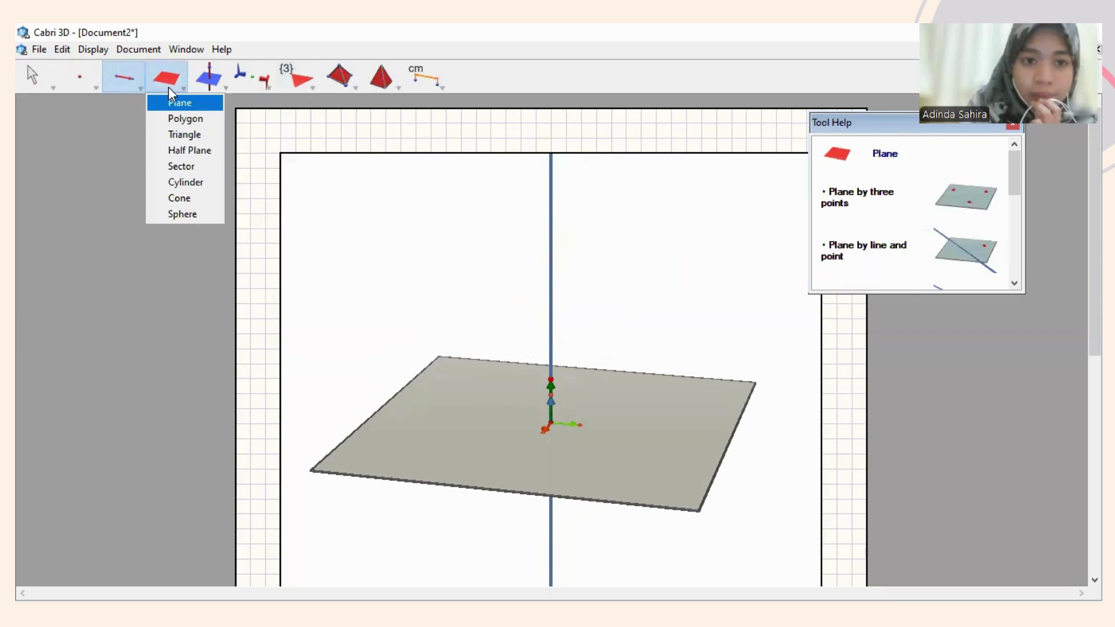
{"action": "left_click", "coordinate": [198, 183]}
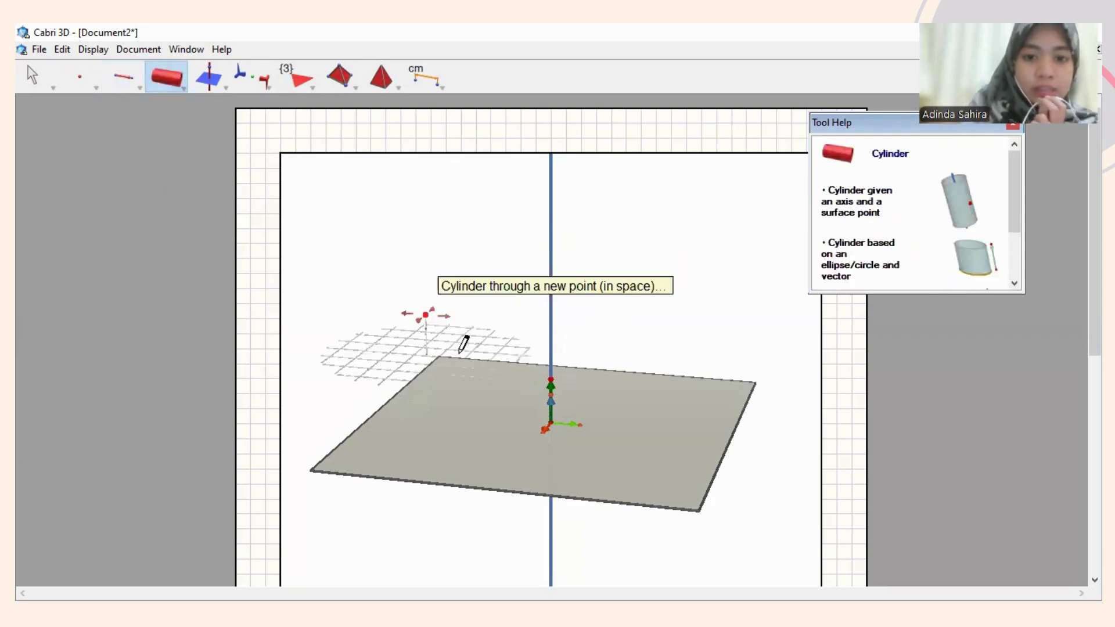
{"action": "left_click", "coordinate": [551, 381]}
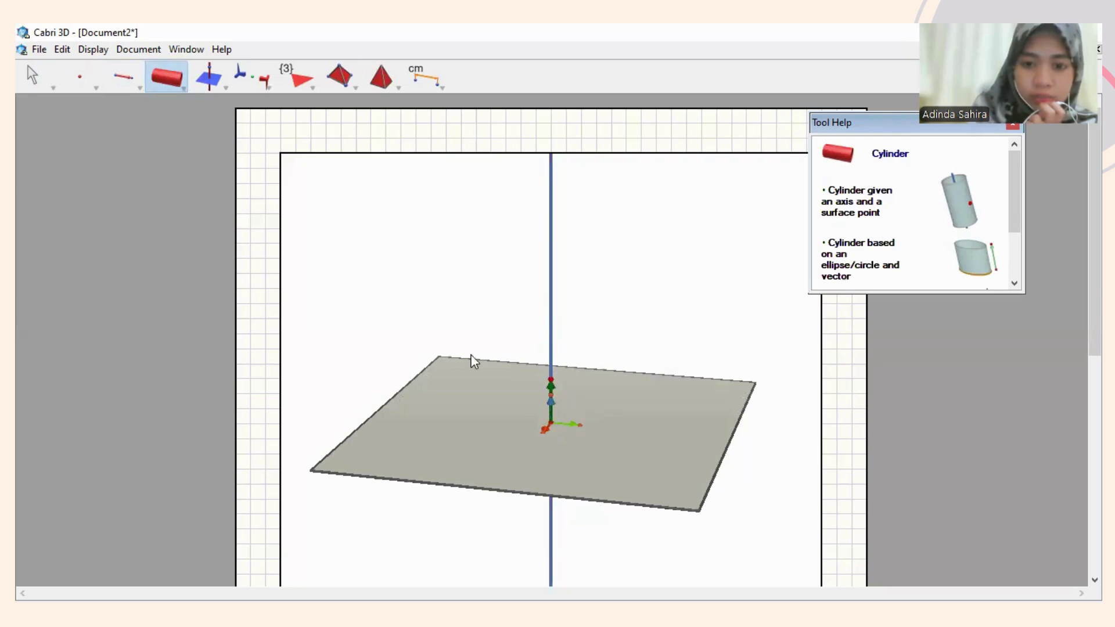
{"action": "left_click_drag", "start_coordinate": [172, 86], "coordinate": [198, 186]}
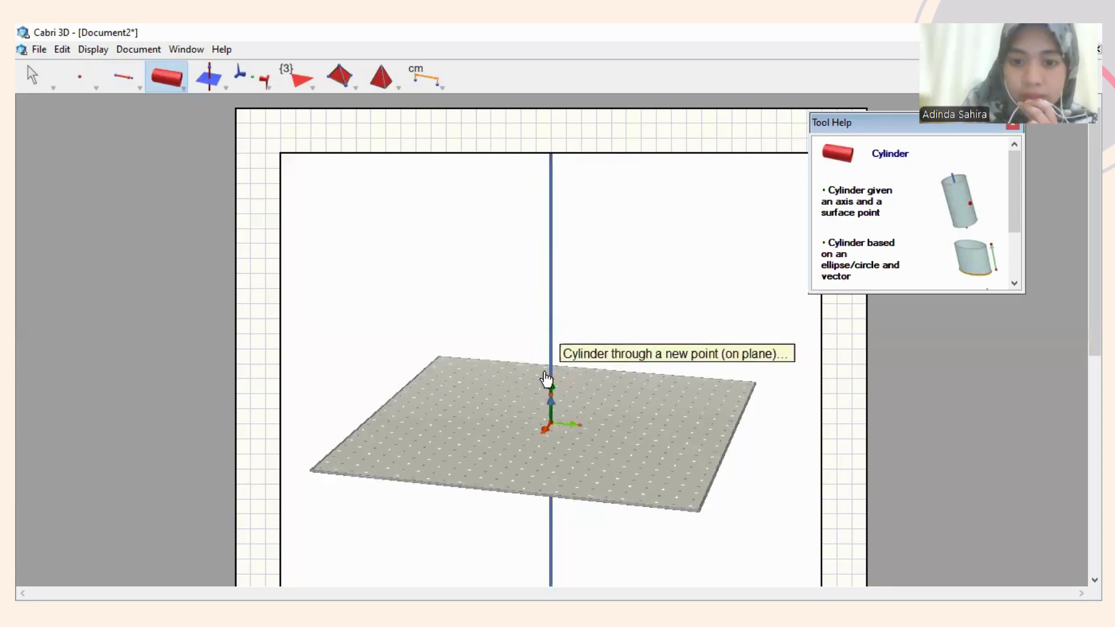
Build a cylinder around the vertical vector, setting its radius with a point on the base plane.
{"action": "left_click", "coordinate": [550, 385]}
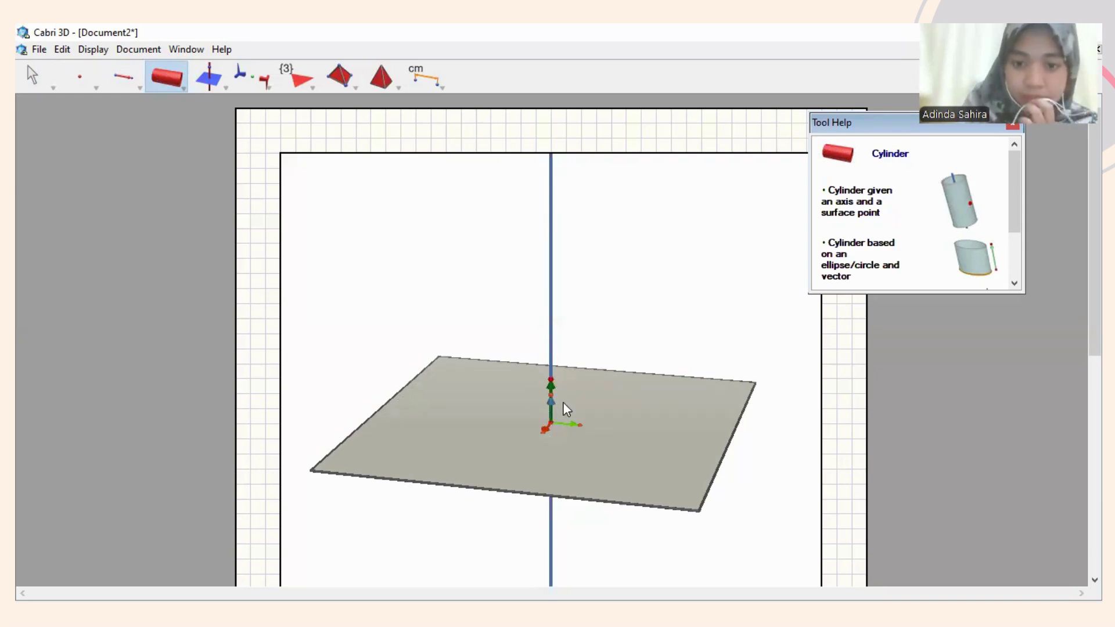
{"action": "left_click", "coordinate": [168, 87]}
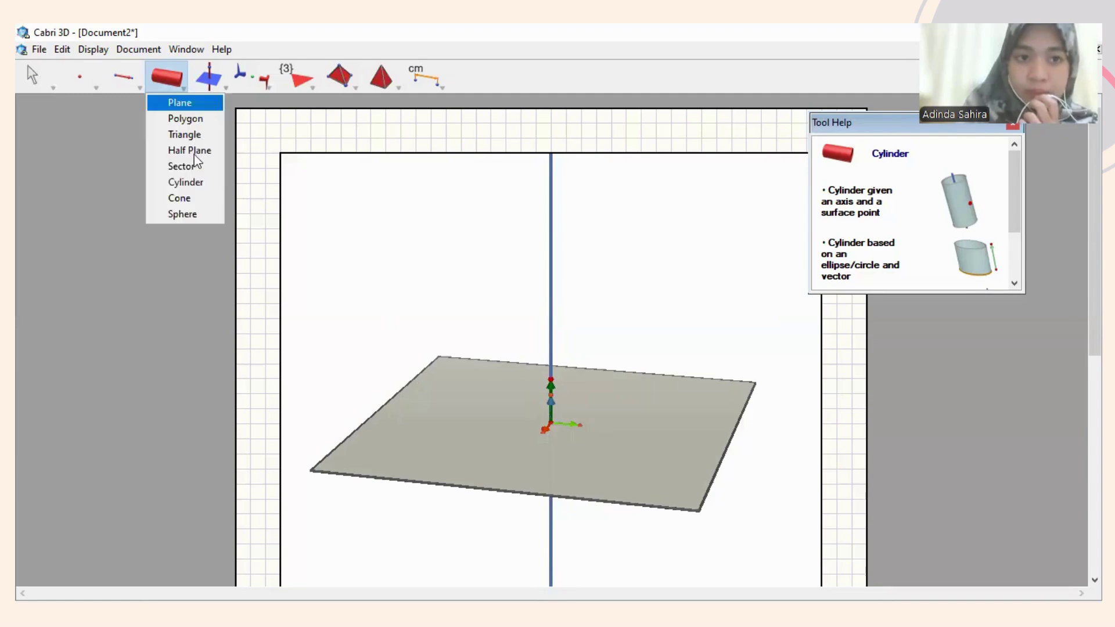
{"action": "left_click", "coordinate": [195, 185]}
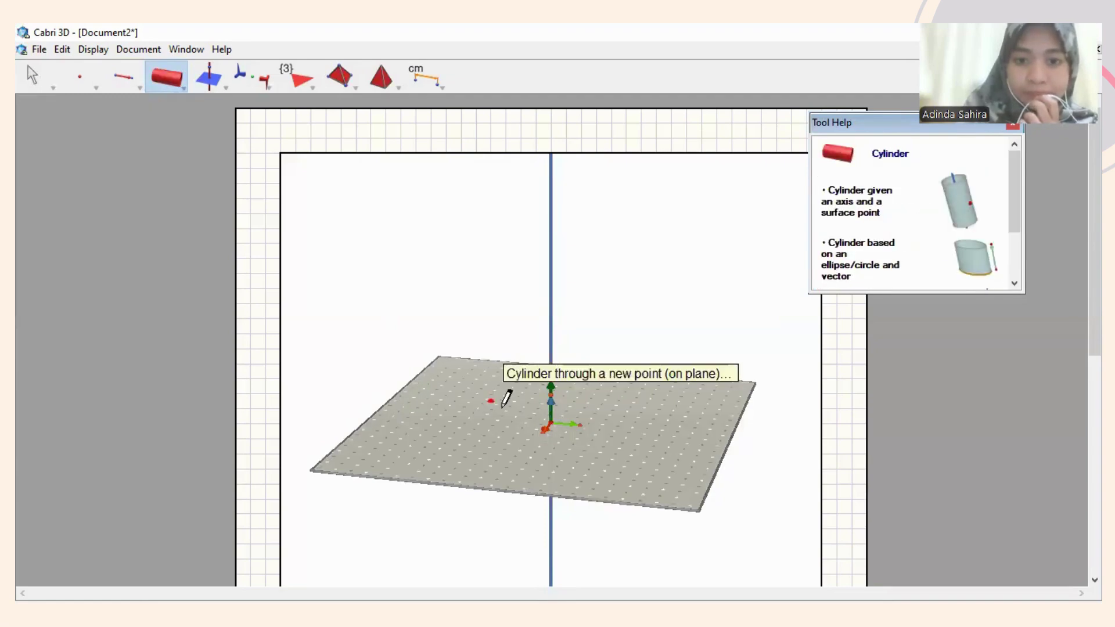
{"action": "left_click", "coordinate": [552, 387]}
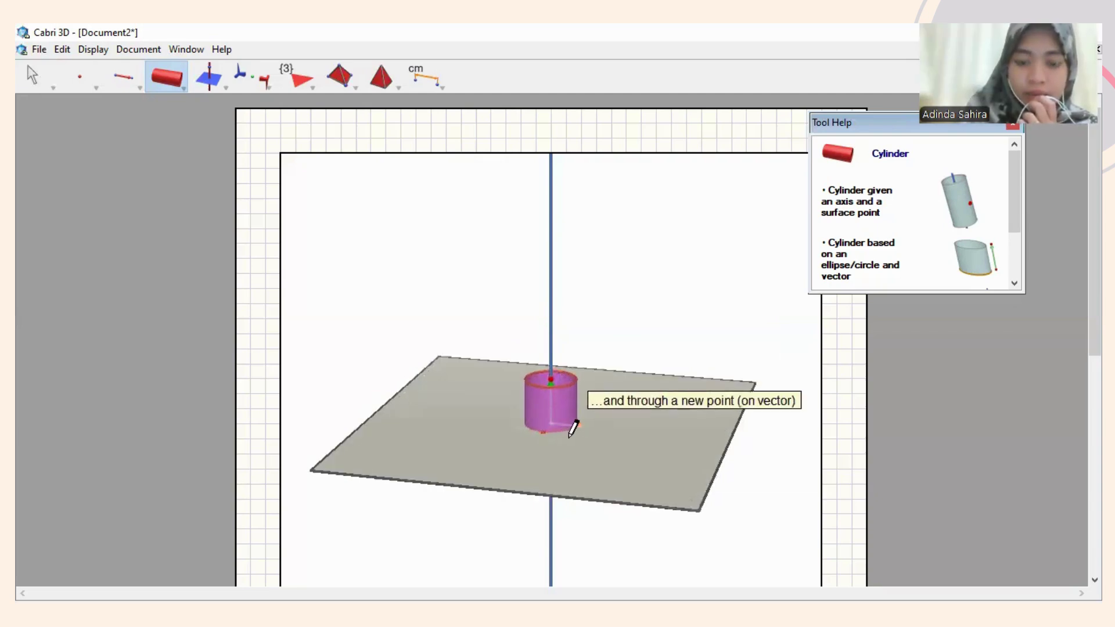
{"action": "left_click", "coordinate": [570, 436]}
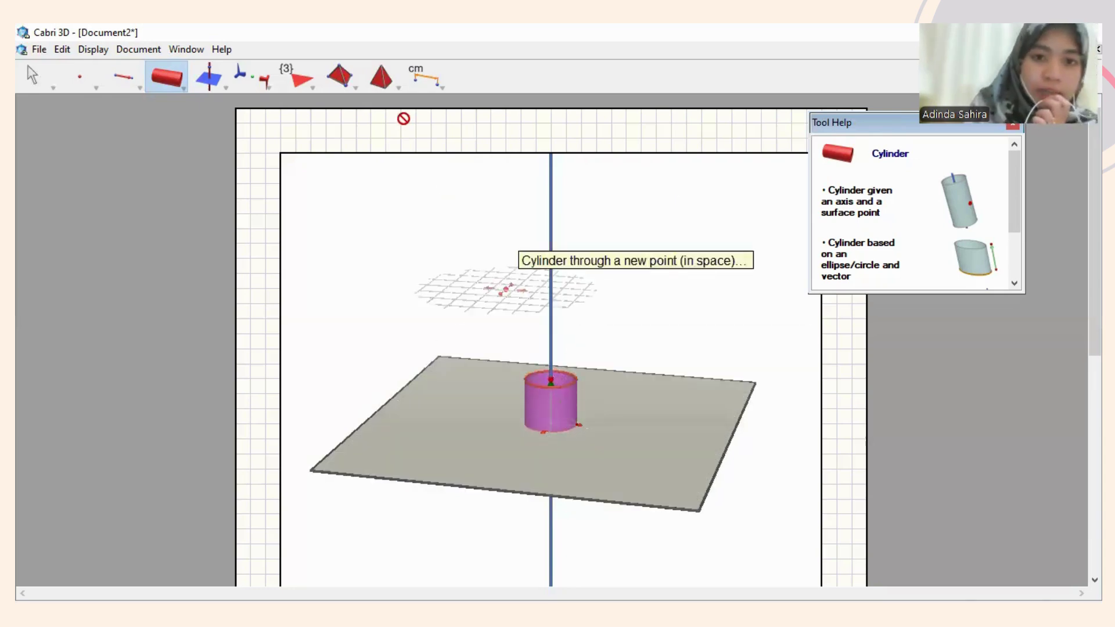
{"action": "left_click", "coordinate": [433, 82]}
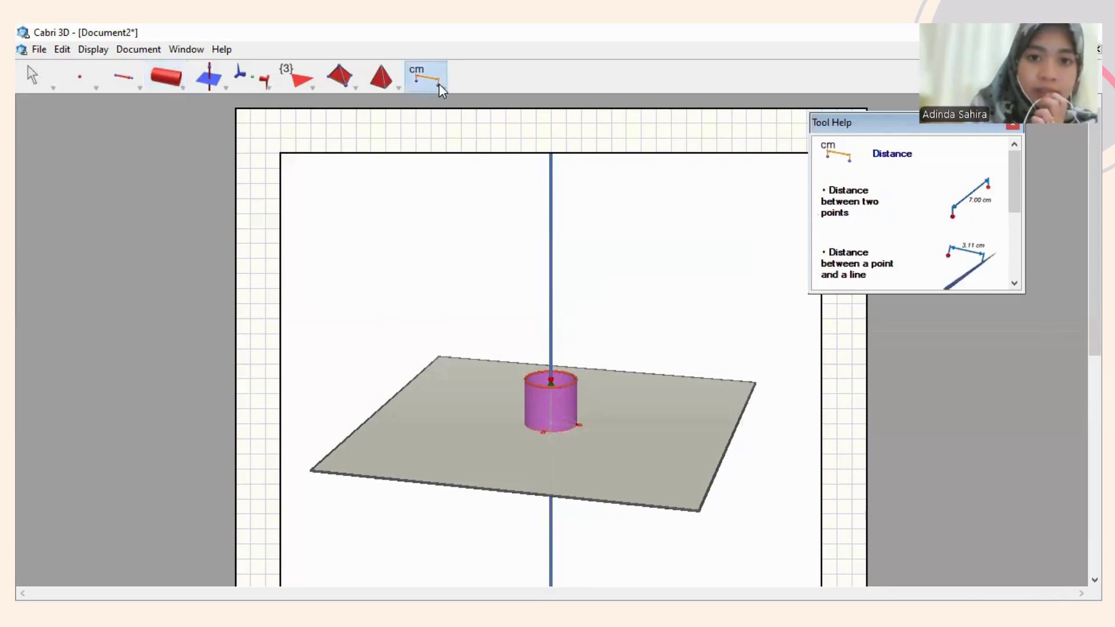
Measure the vertical vector's length (1.5 cm) and the cylinder's volume (3.5 cm³).
{"action": "left_click_drag", "start_coordinate": [441, 85], "coordinate": [443, 122]}
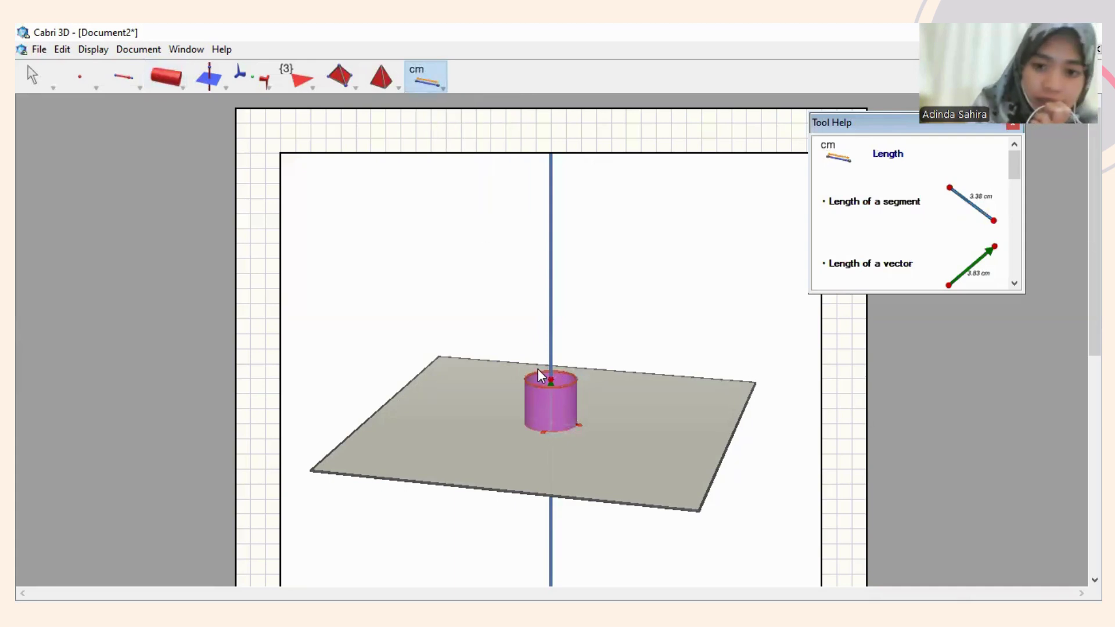
{"action": "left_click", "coordinate": [552, 385]}
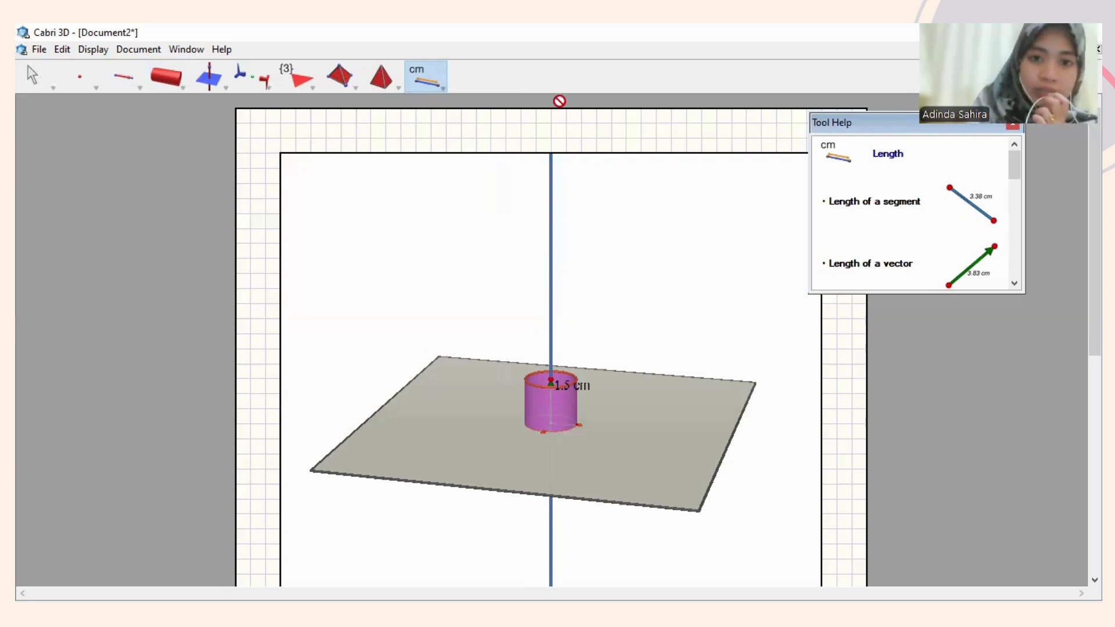
{"action": "left_click", "coordinate": [416, 89]}
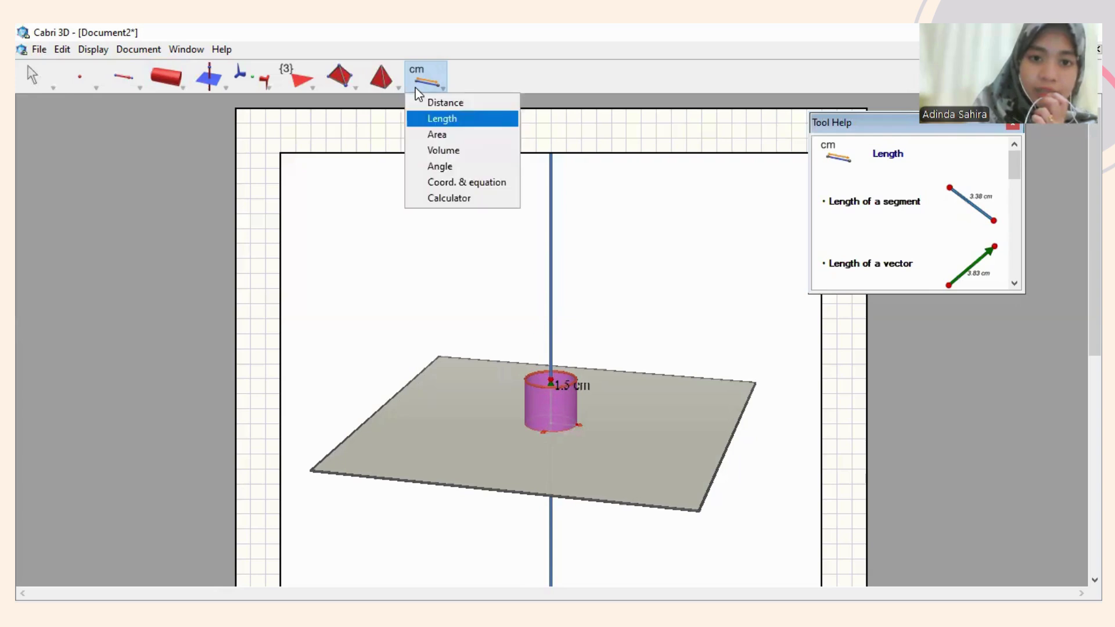
{"action": "left_click", "coordinate": [462, 151]}
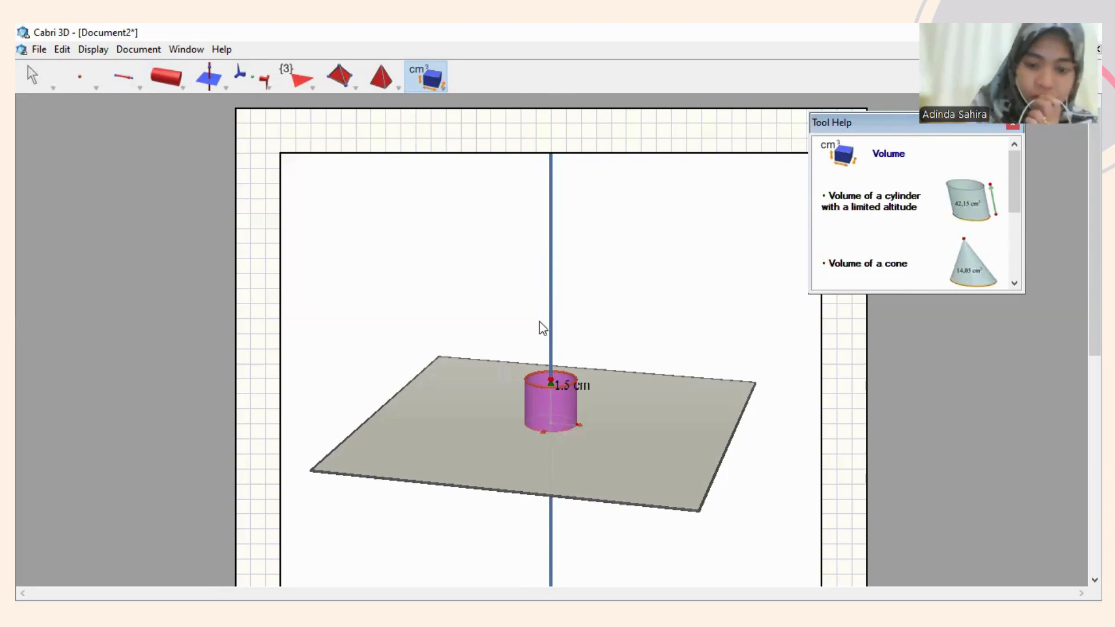
{"action": "left_click", "coordinate": [567, 411]}
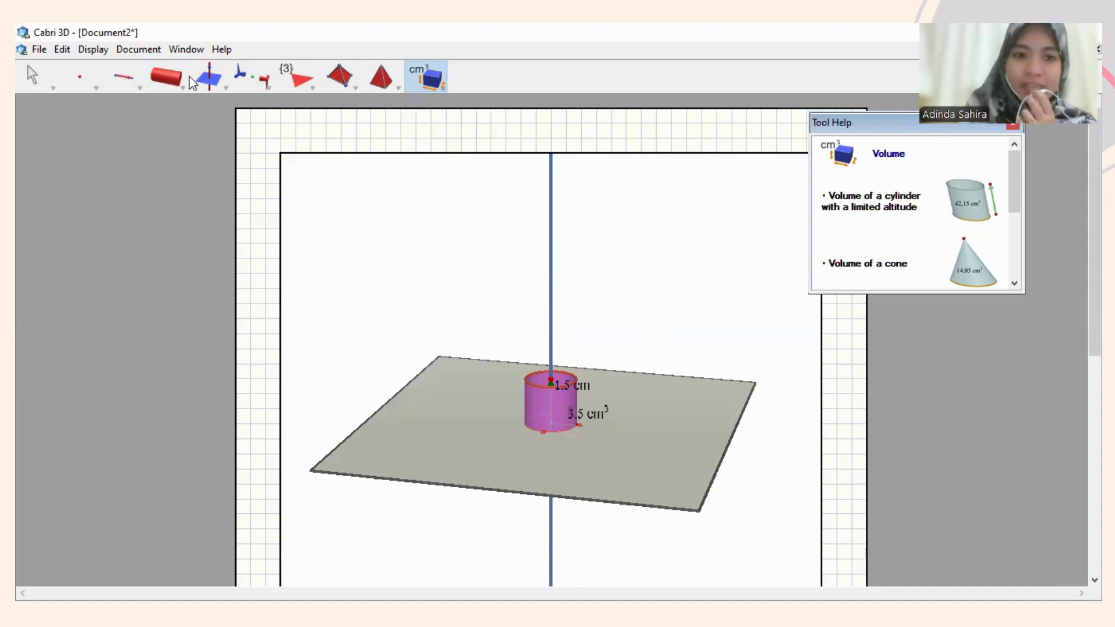
Add a new text area and resize it to sit below the base plane, clear of the volume label.
{"action": "left_click", "coordinate": [149, 48]}
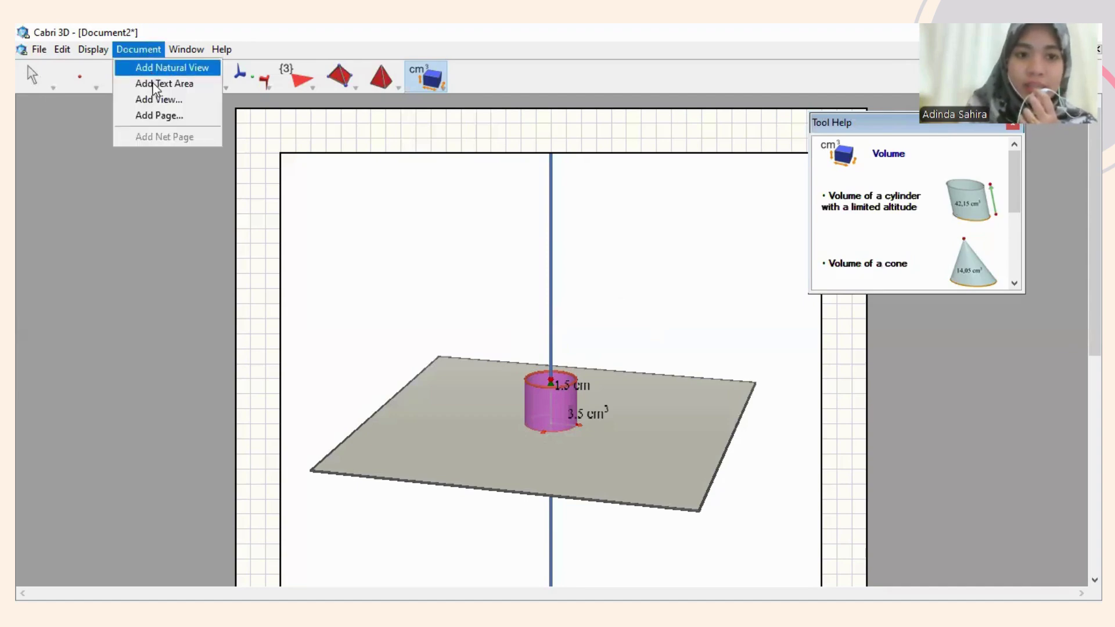
{"action": "left_click", "coordinate": [155, 91]}
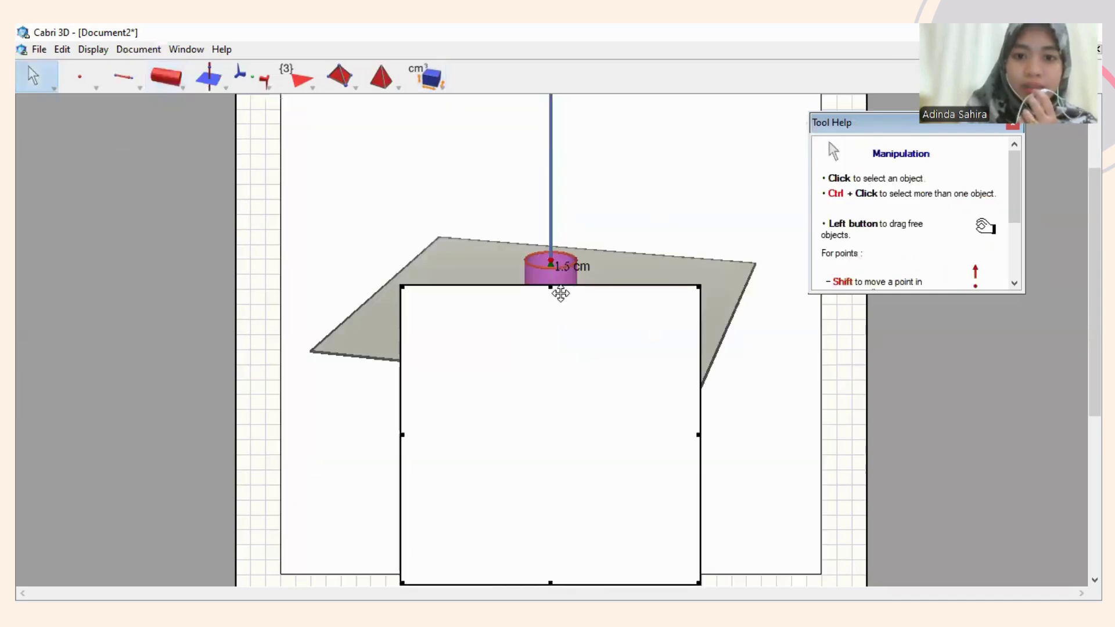
{"action": "left_click_drag", "start_coordinate": [555, 288], "coordinate": [552, 304]}
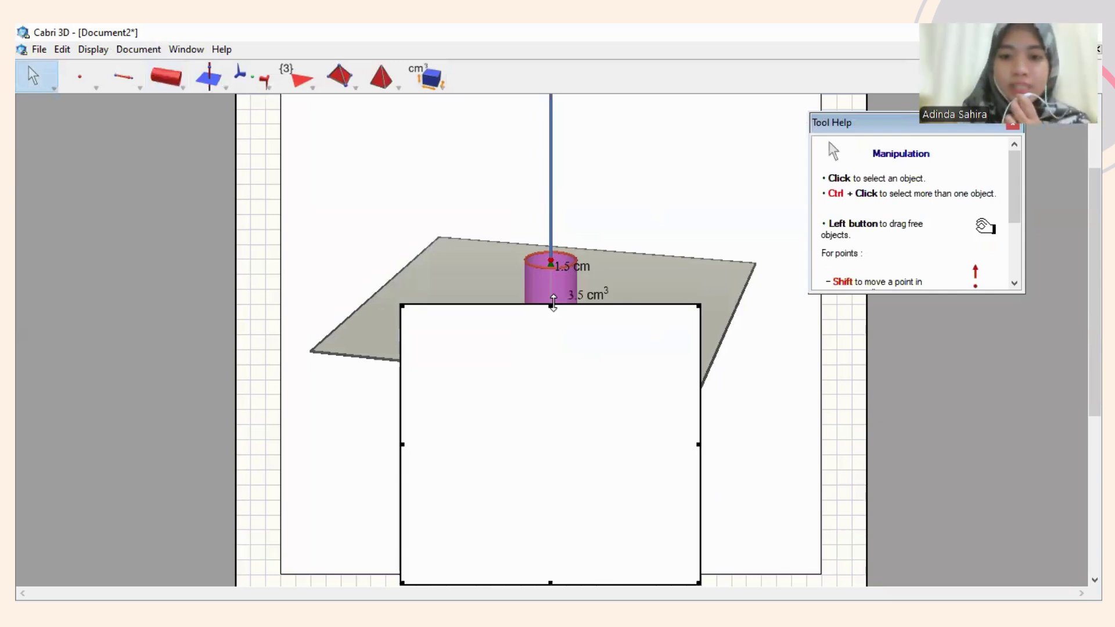
{"action": "left_click_drag", "start_coordinate": [553, 304], "coordinate": [543, 487]}
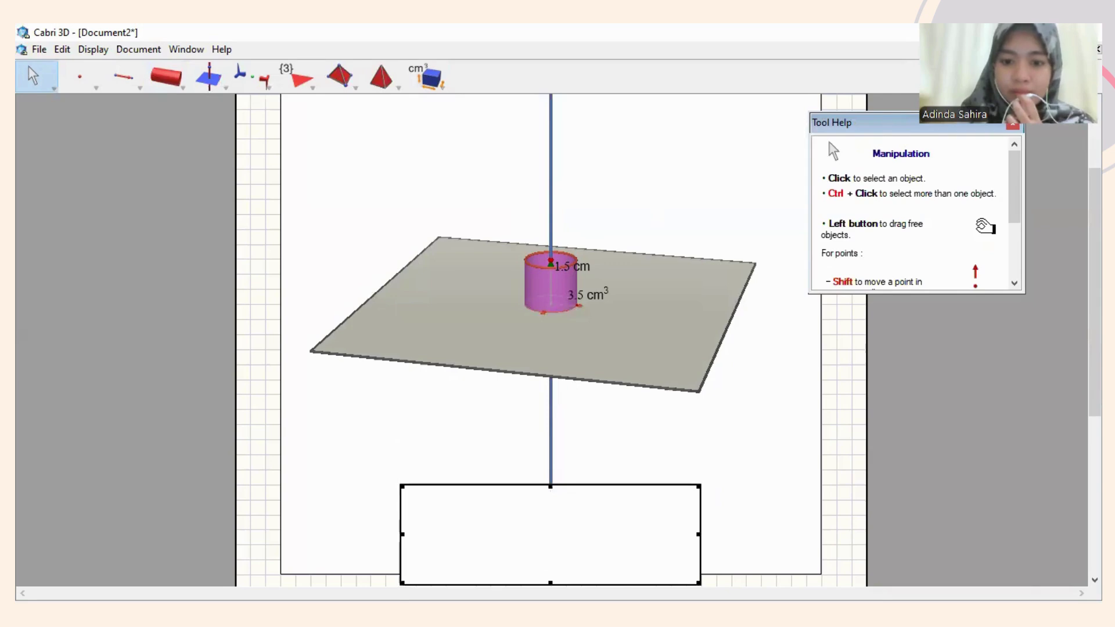
{"action": "left_click_drag", "start_coordinate": [550, 580], "coordinate": [541, 539]}
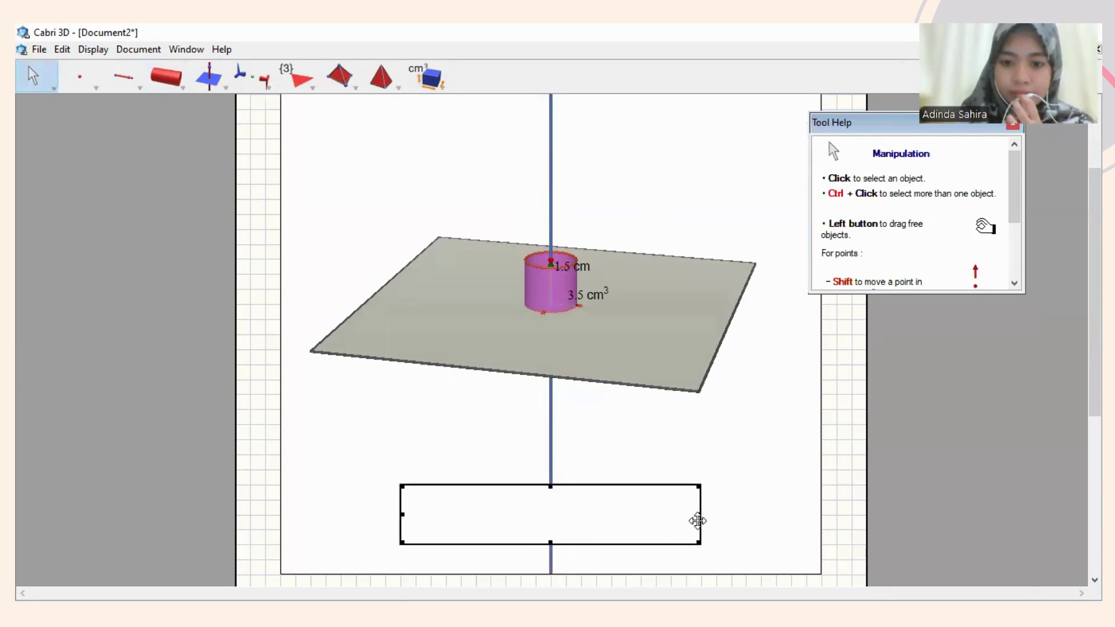
{"action": "left_click_drag", "start_coordinate": [697, 516], "coordinate": [537, 526]}
Enter the student's name and NPM number on two lines ('Nama :' and 'NPM :') in the text area.
{"action": "left_click", "coordinate": [465, 499]}
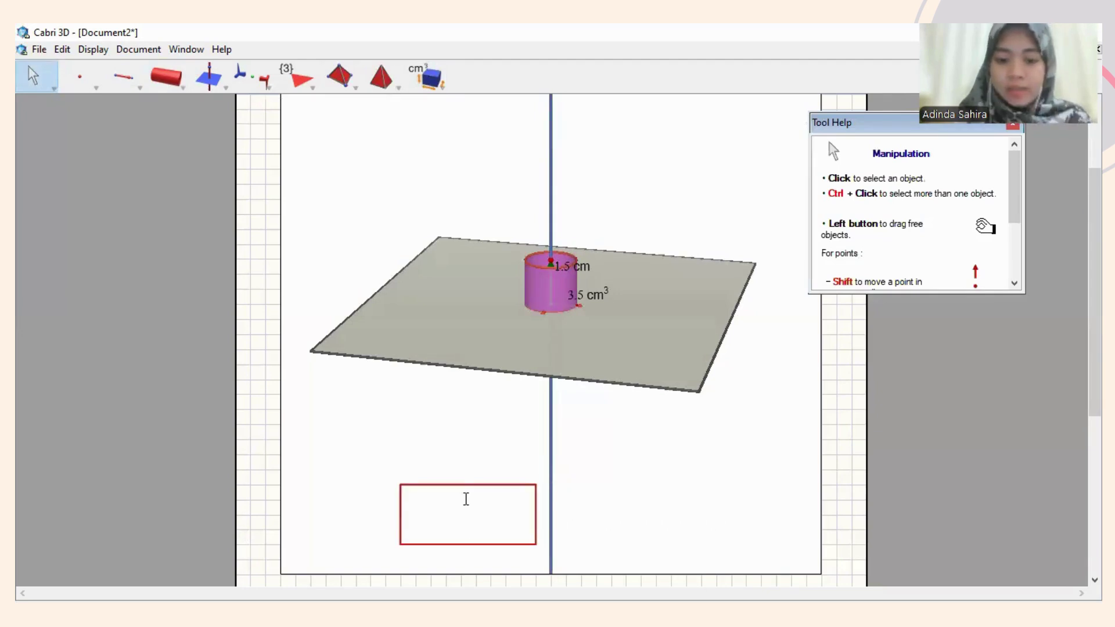
{"action": "left_click", "coordinate": [466, 499]}
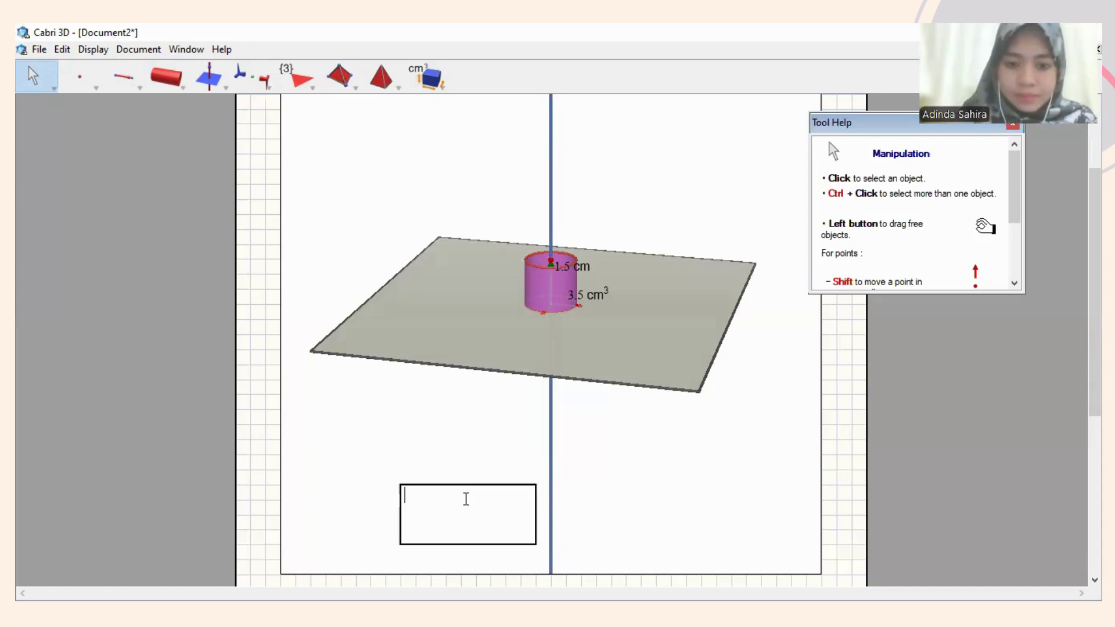
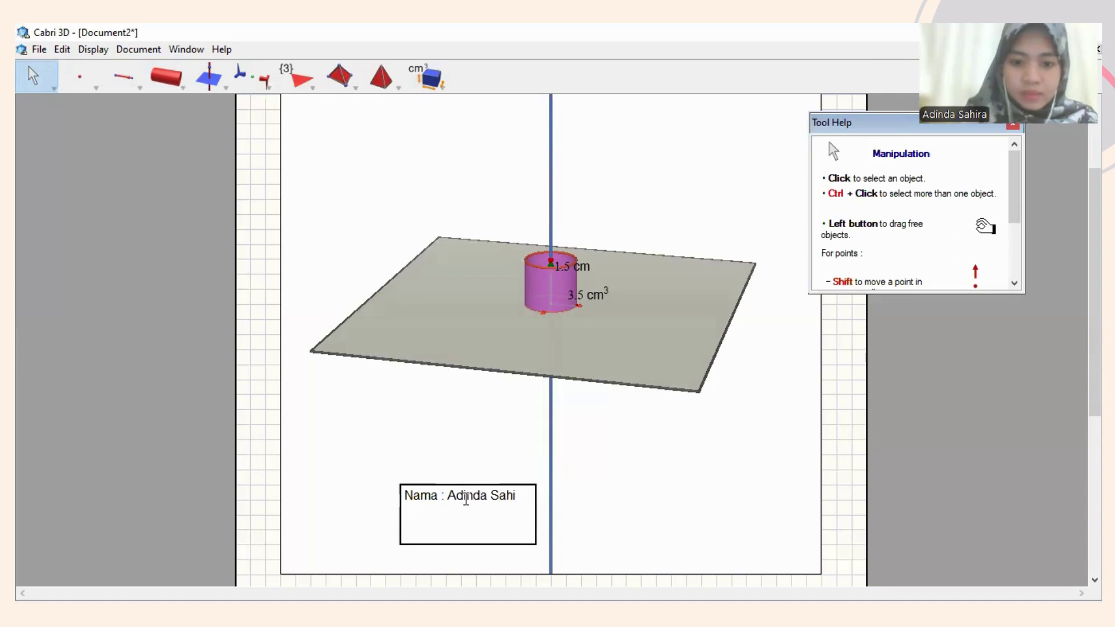
{"action": "key", "text": "Return"}
{"action": "type", "text": "NP"}
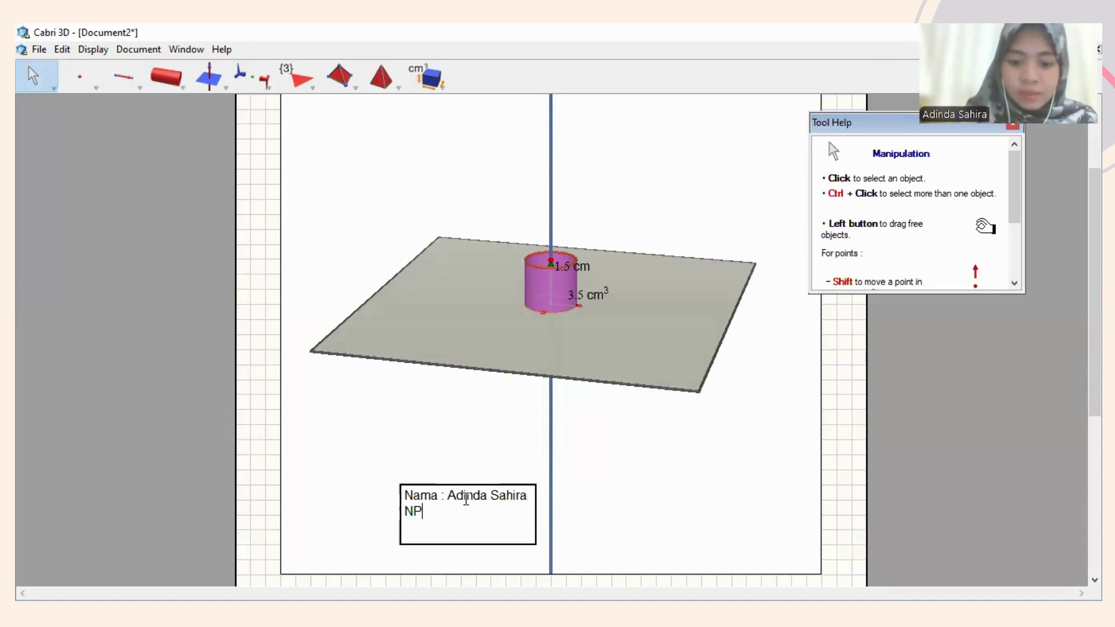
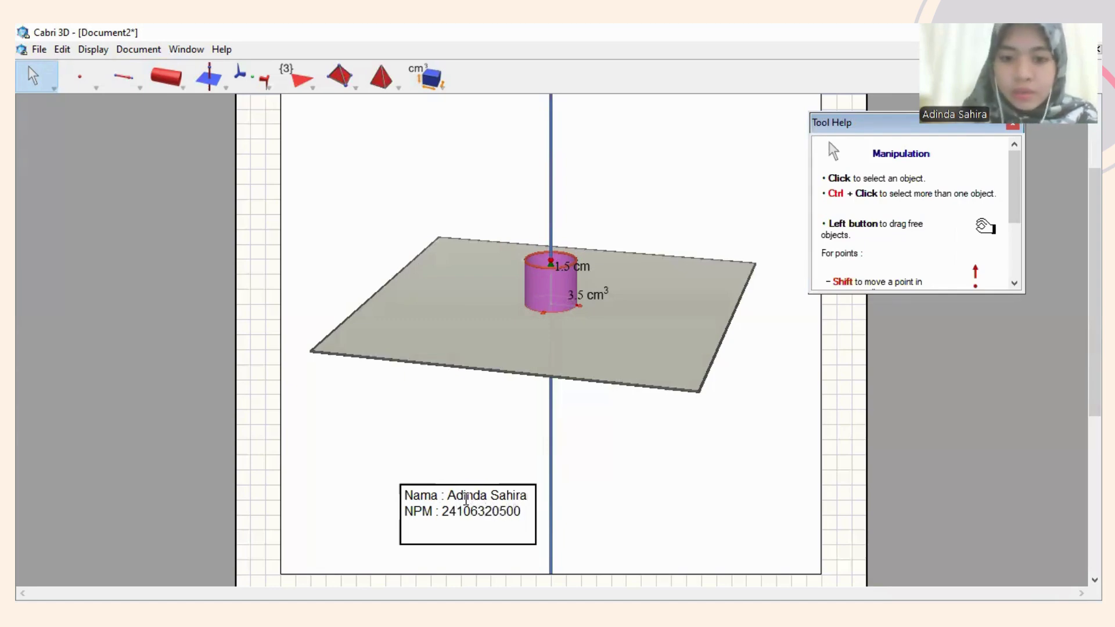